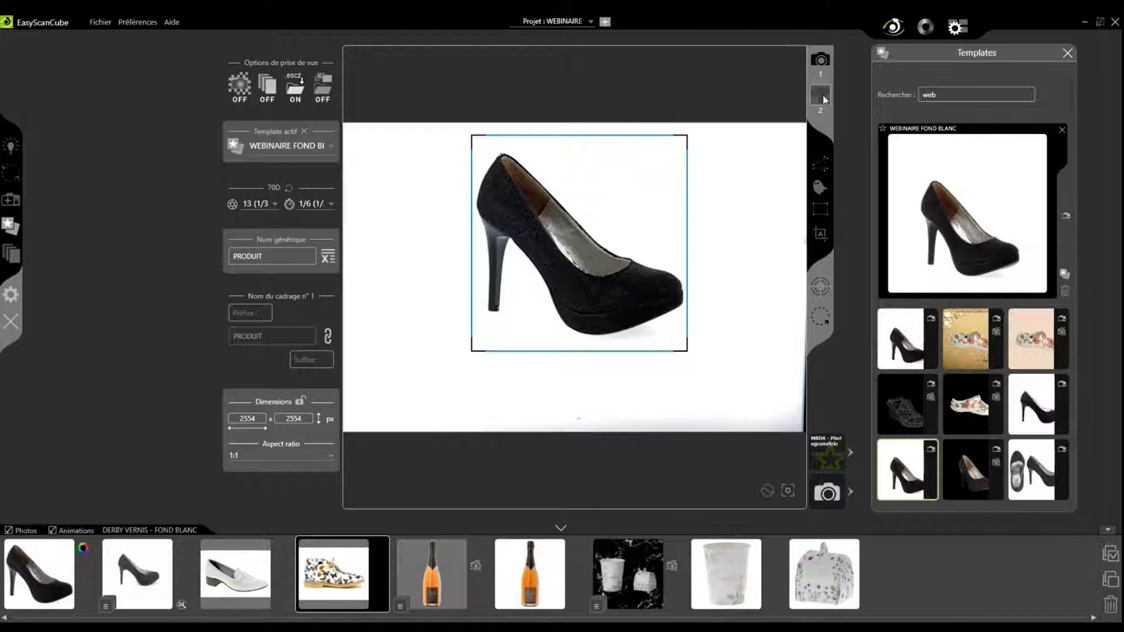
Switch to camera 2, display the framing settings, and return to the camera 1 preview
left_click(824, 100)
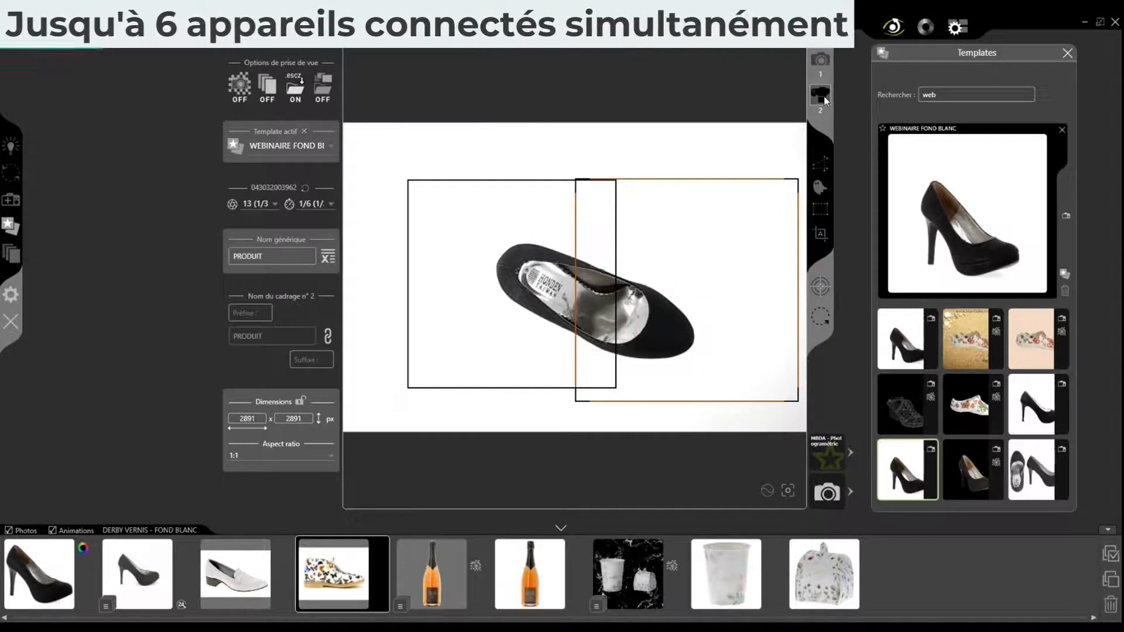
left_click(820, 209)
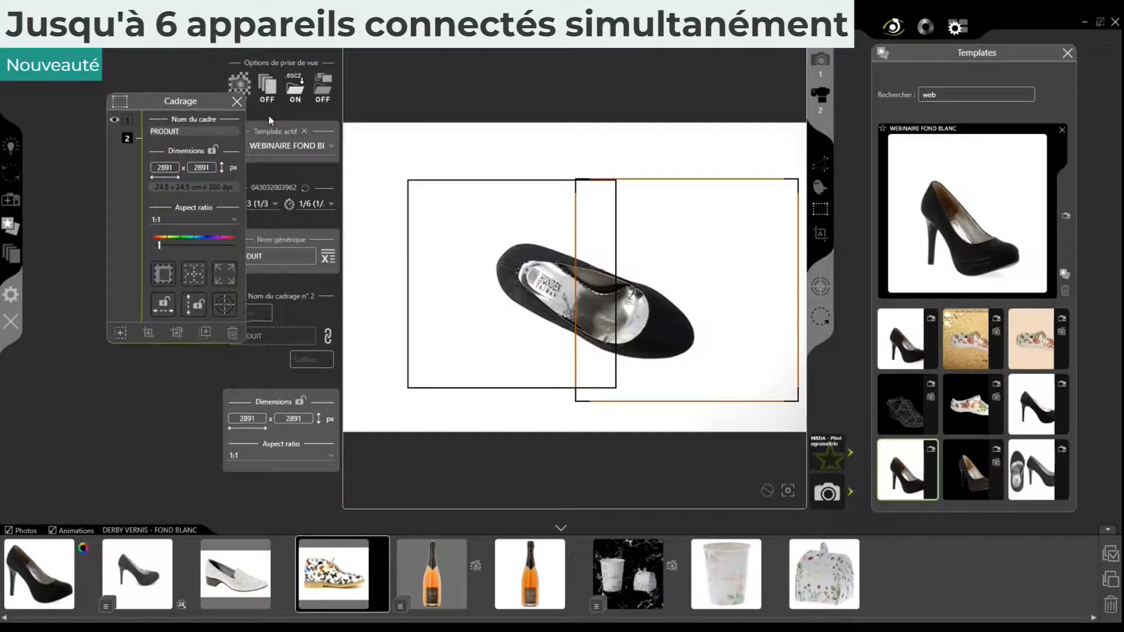
left_click(822, 97)
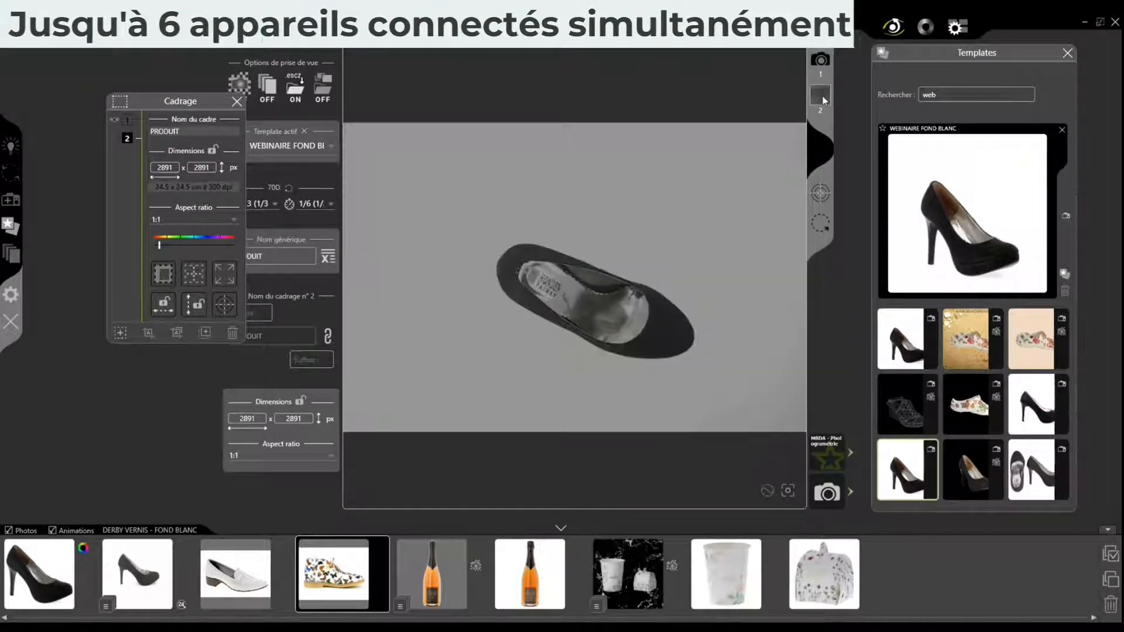
left_click(821, 64)
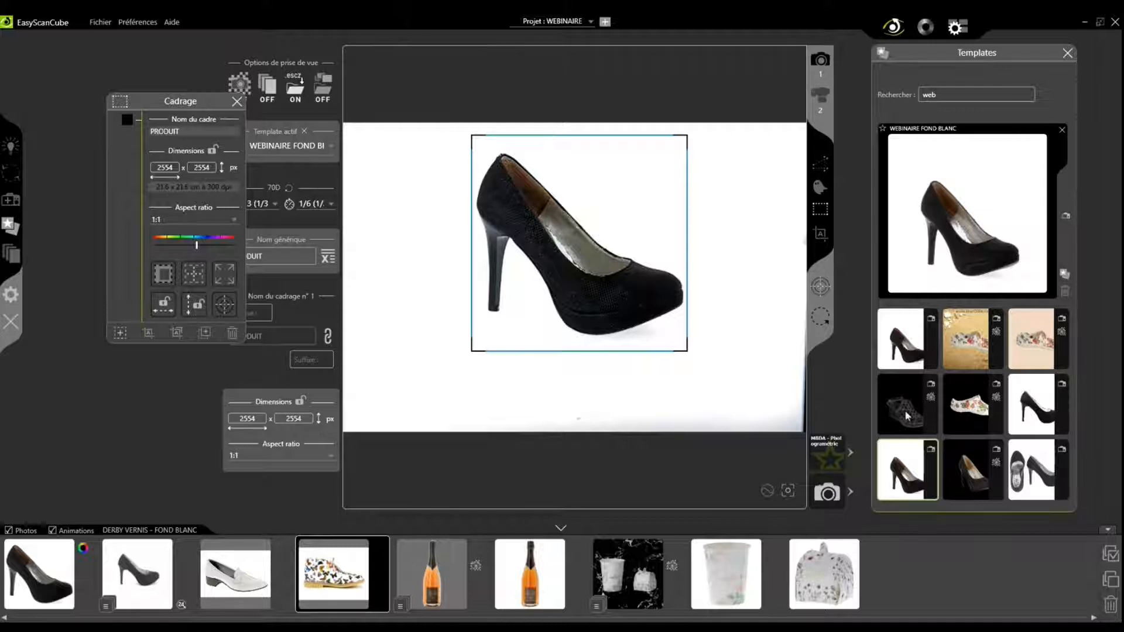
Deactivate the WEBINAIRE FOND BLANC template and move the Cadrage window closer to the camera preview
left_click(908, 483)
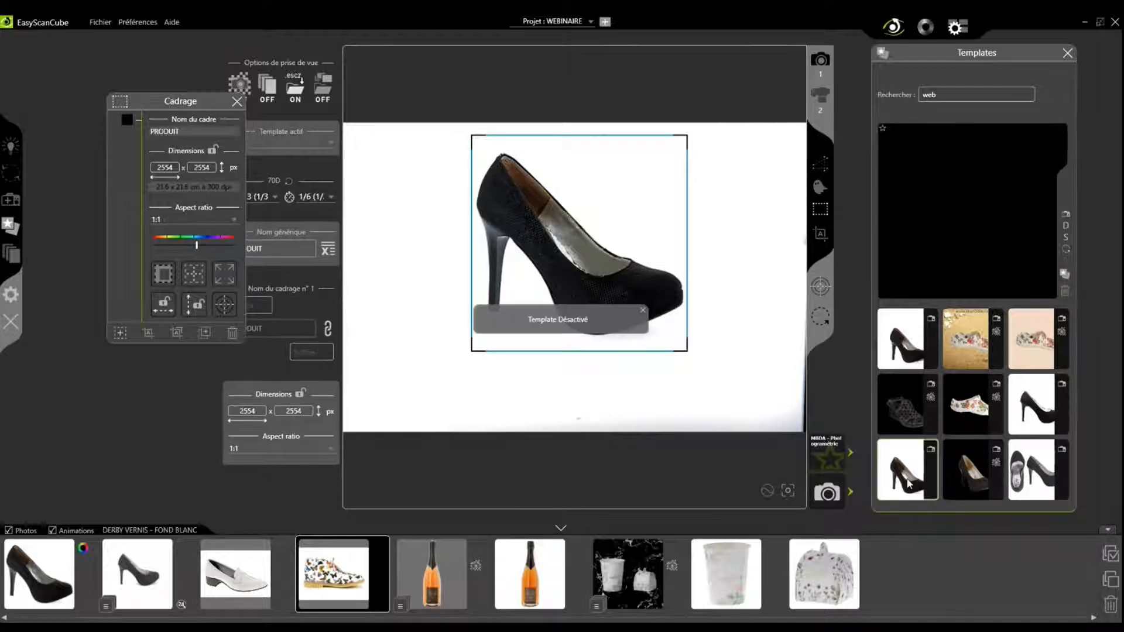
left_click_drag(192, 103, 384, 106)
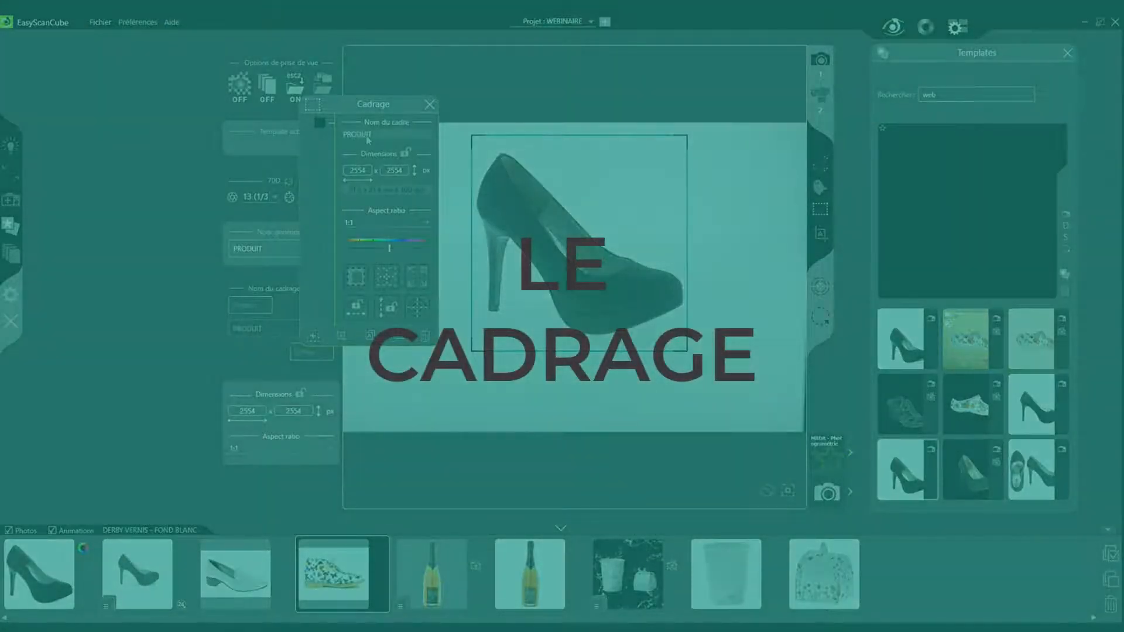
Keep the frame's aspect ratio at 1:1, and lock and unlock its dimensions
left_click(400, 221)
left_click(404, 232)
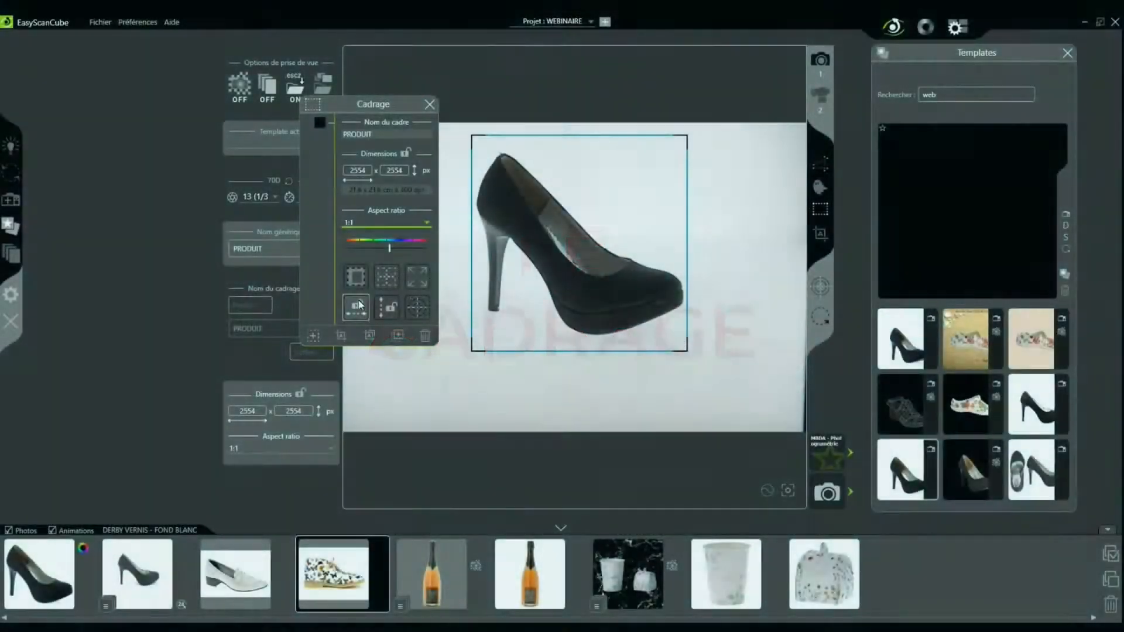
left_click(406, 152)
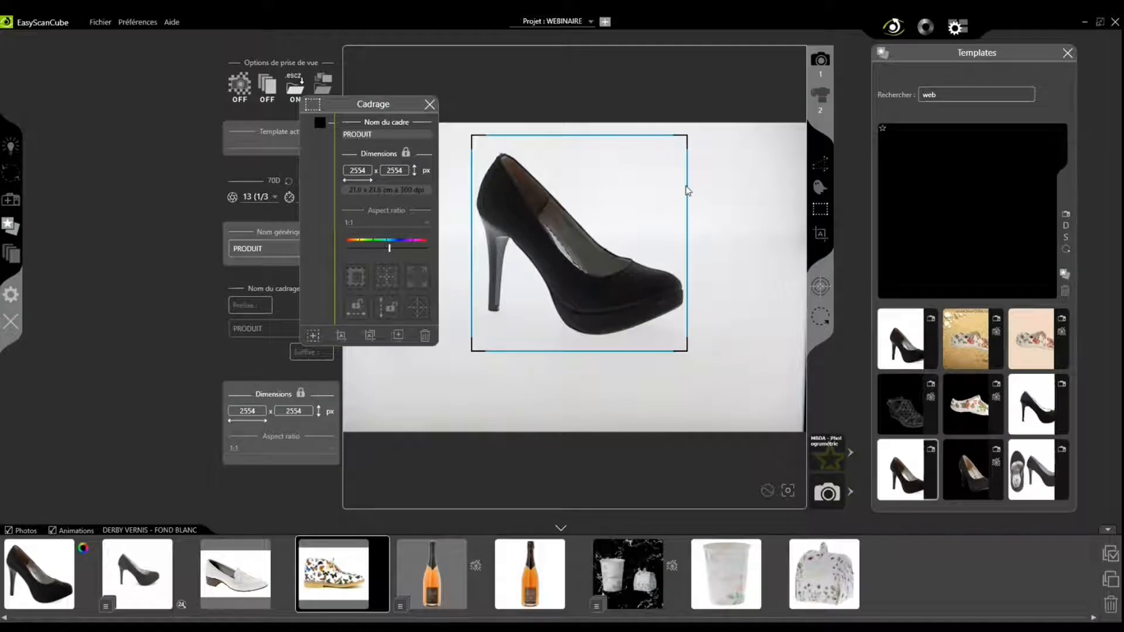
left_click(406, 152)
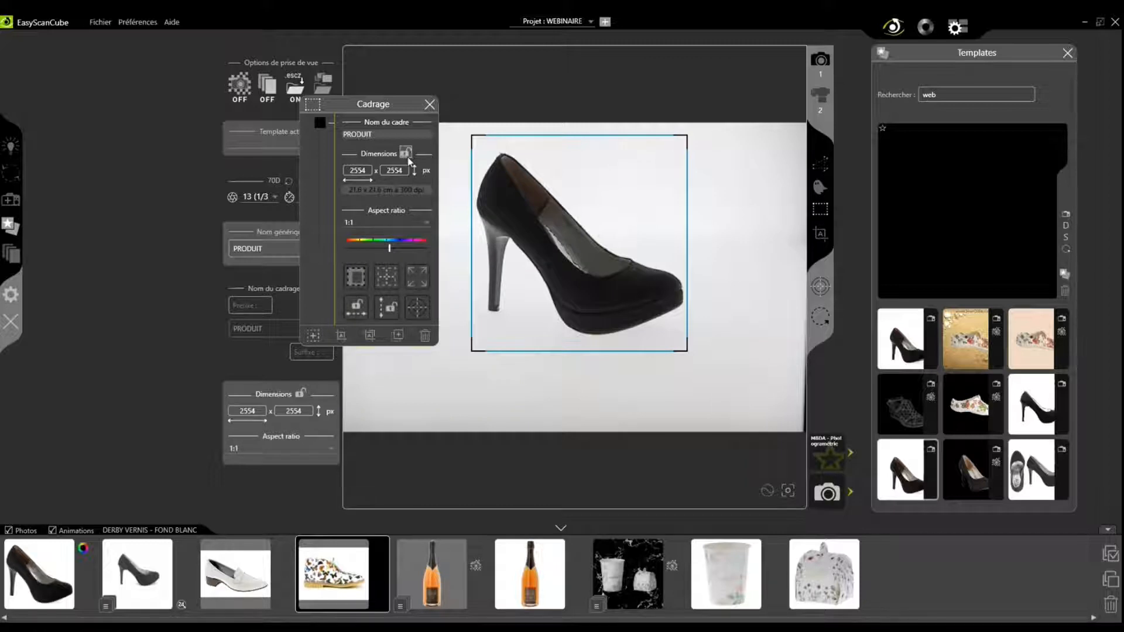
Maximise the frame, turn on its centre guide lines and preview its margins
left_click(416, 279)
left_click(392, 281)
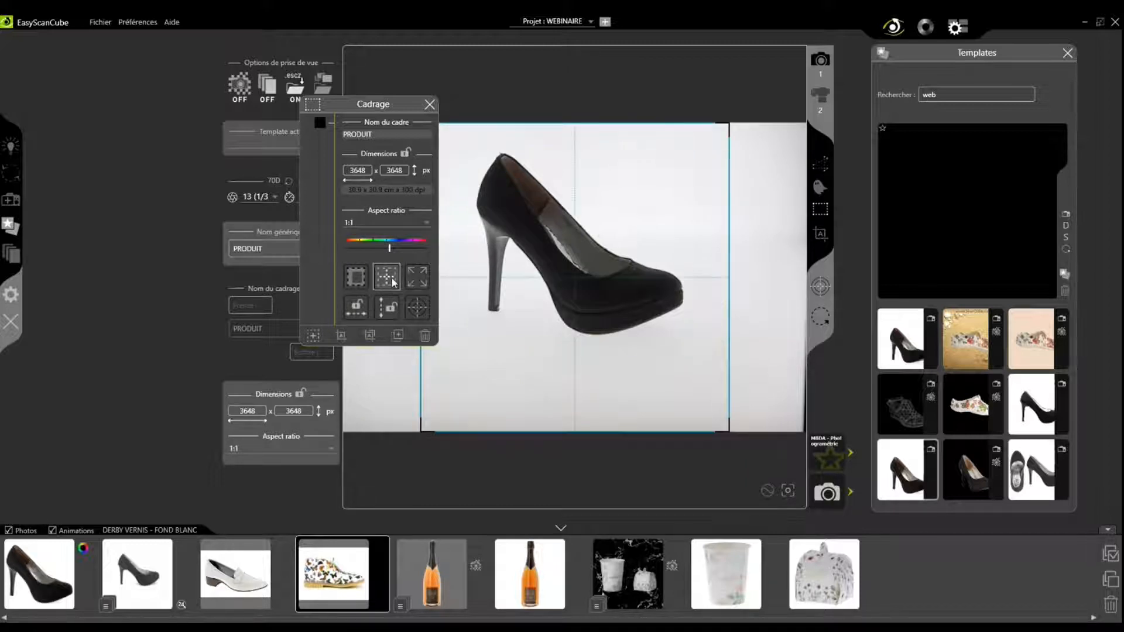
left_click(360, 283)
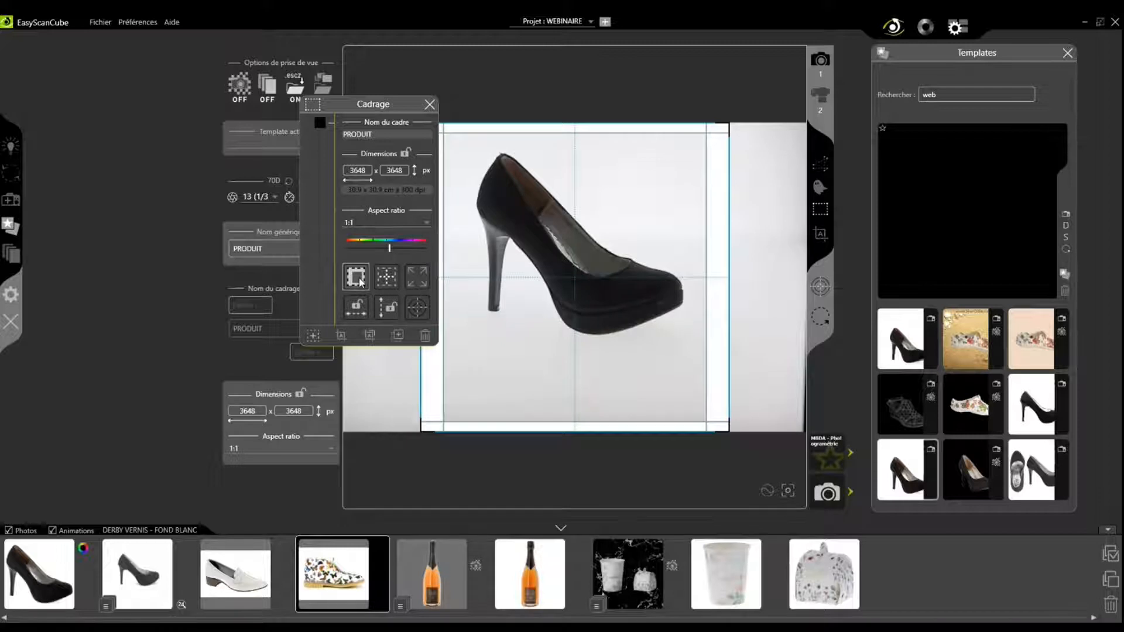
Shift the frame to the right edge of the image and centre it again
left_click(415, 307)
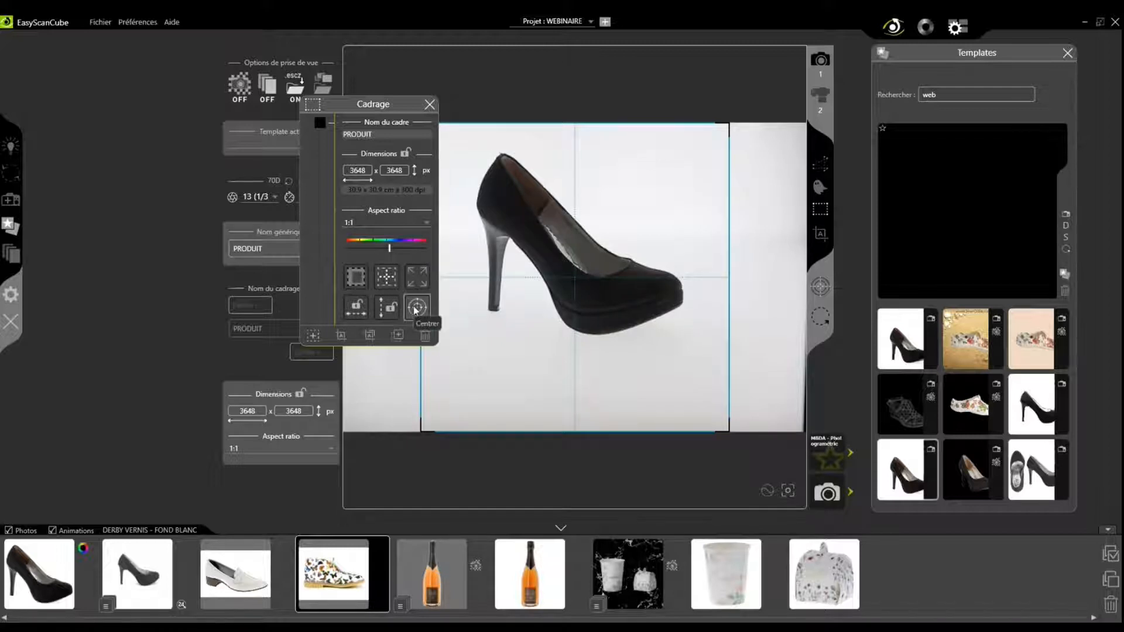
left_click_drag(532, 330, 647, 336)
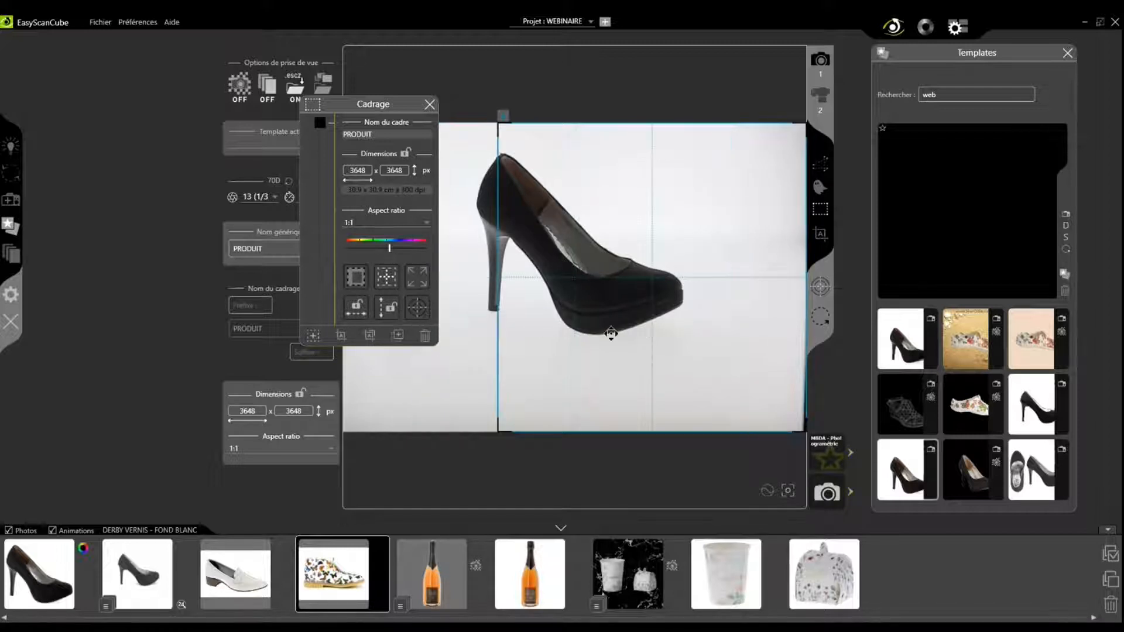
left_click(417, 310)
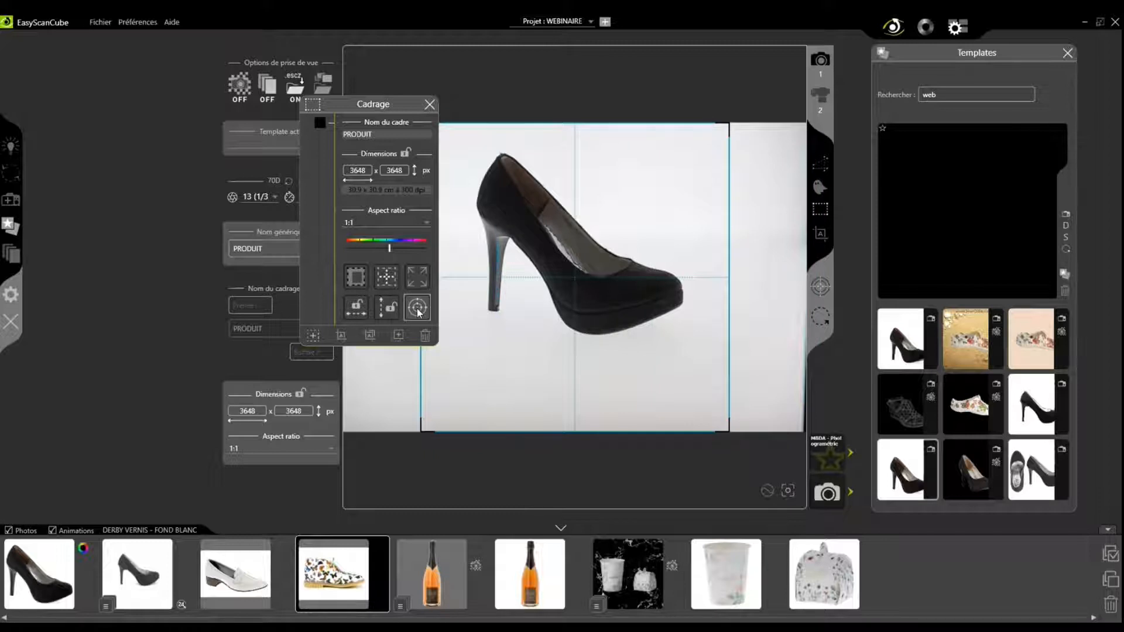
right_click(558, 264)
mouse_move(609, 290)
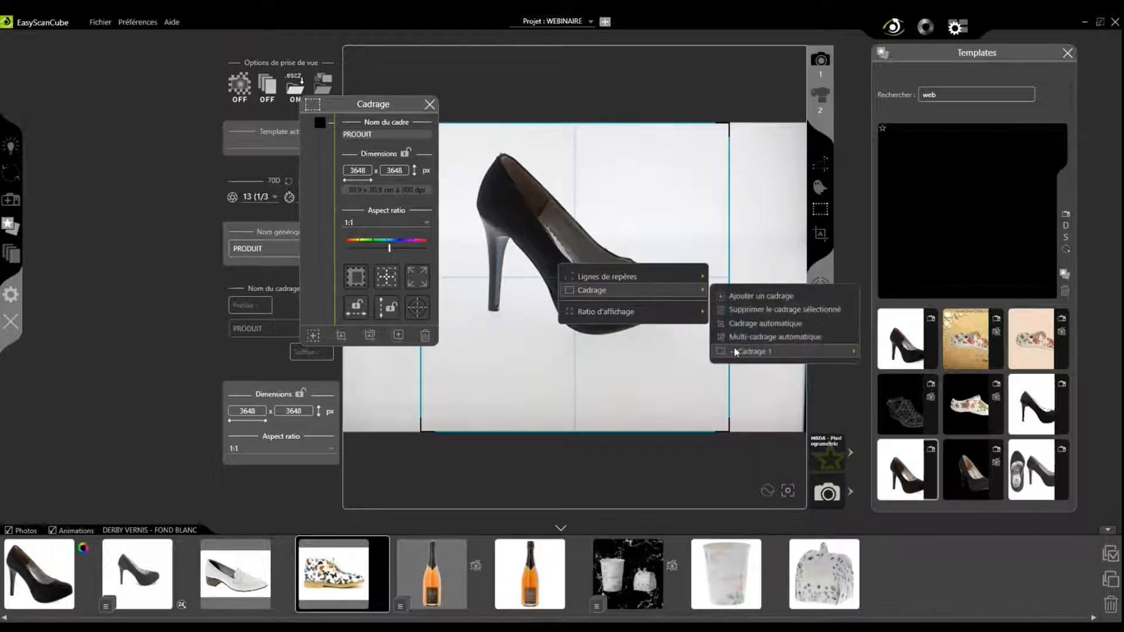
mouse_move(732, 350)
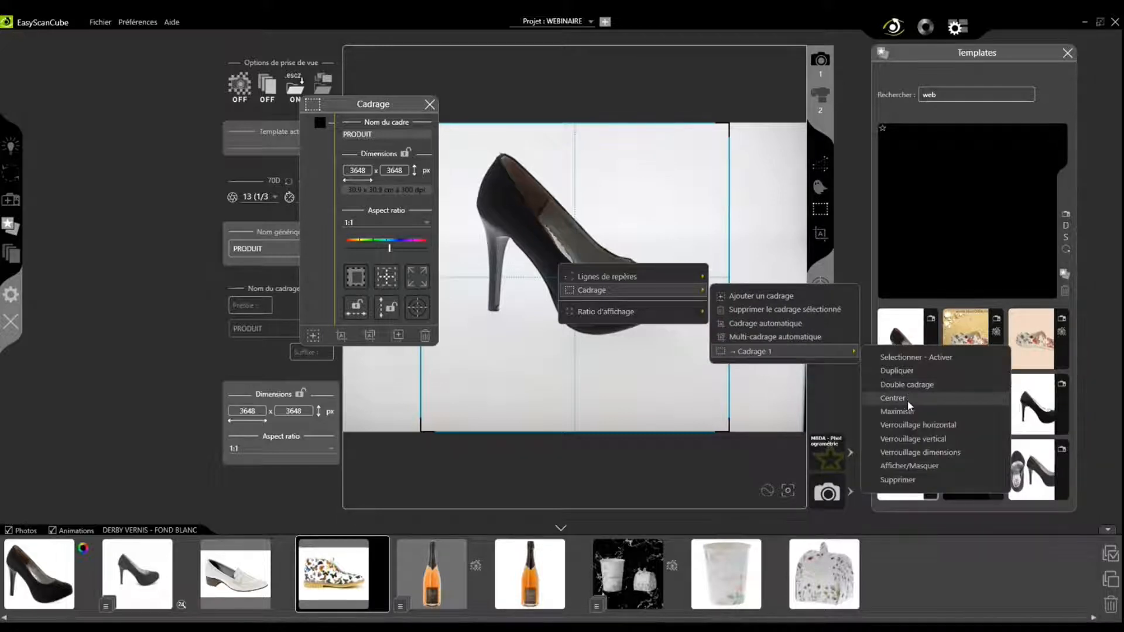
left_click(907, 371)
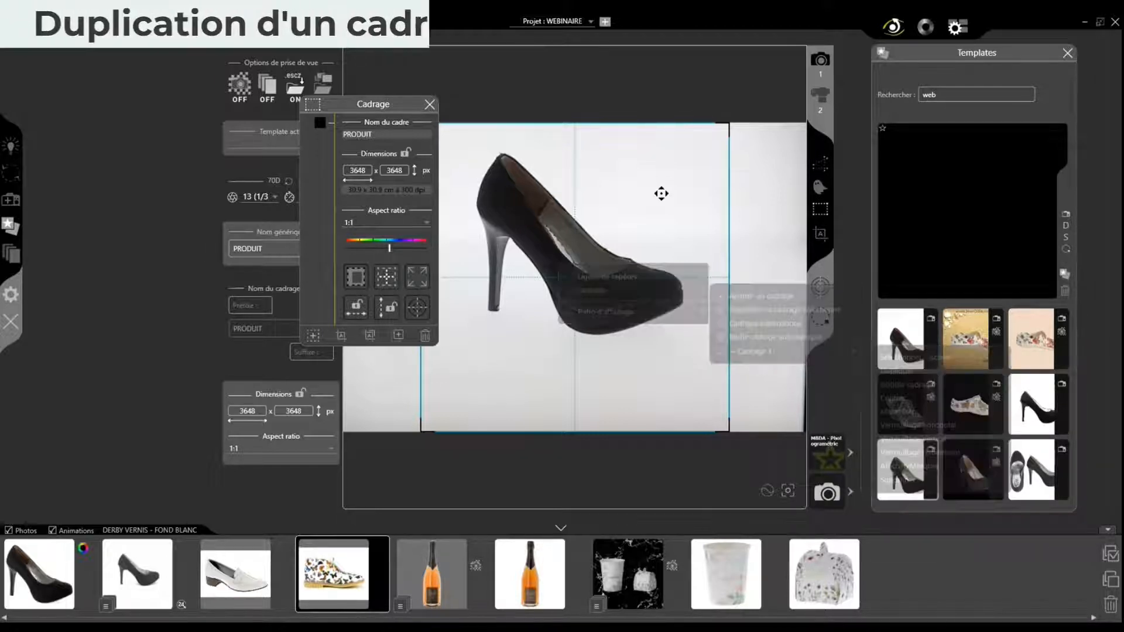
Fit the frame to the shoe with automatic framing, and add an extra frame and delete it
left_click(341, 336)
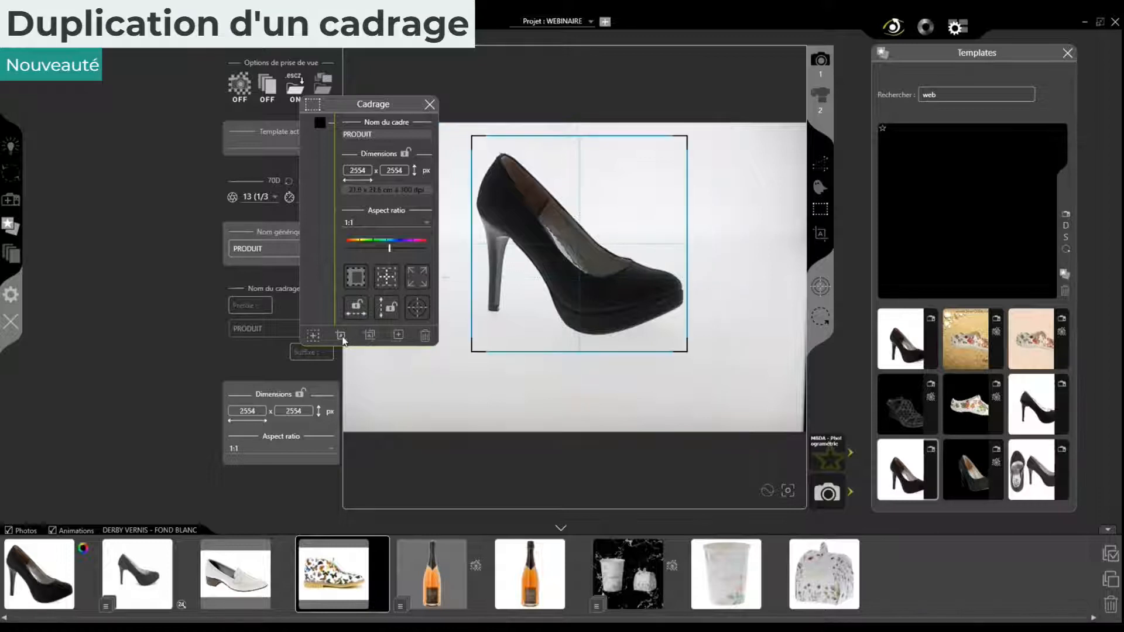
left_click(312, 336)
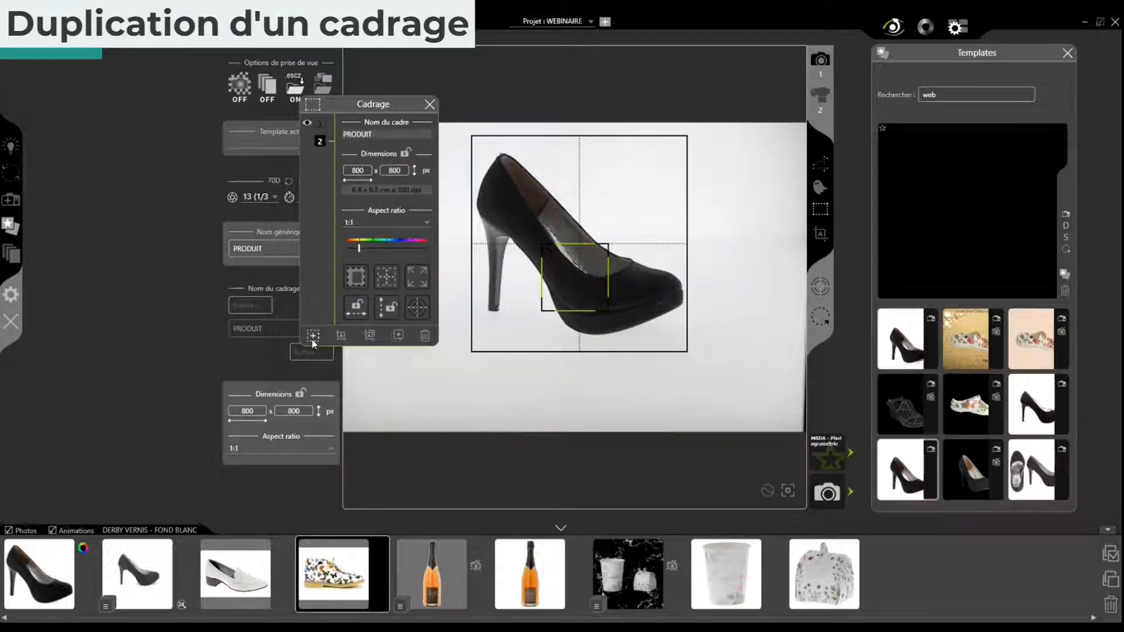
left_click(425, 337)
Duplicate the shoe's frame, offset the copy down and to the right, and delete the copy
left_click(398, 336)
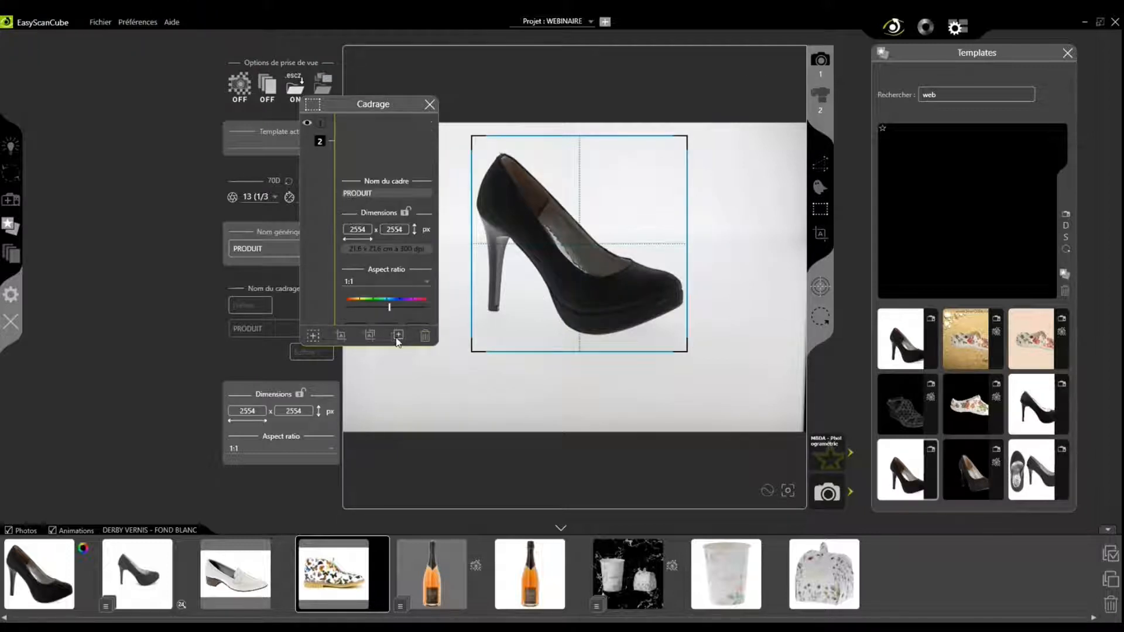
left_click_drag(580, 207, 602, 220)
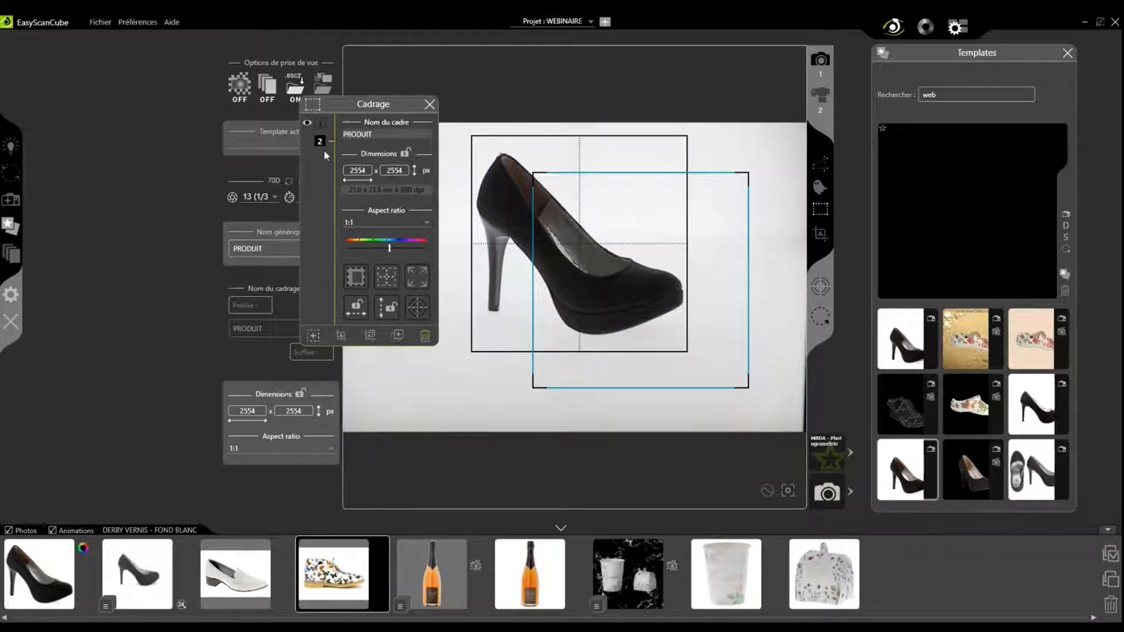
left_click(425, 336)
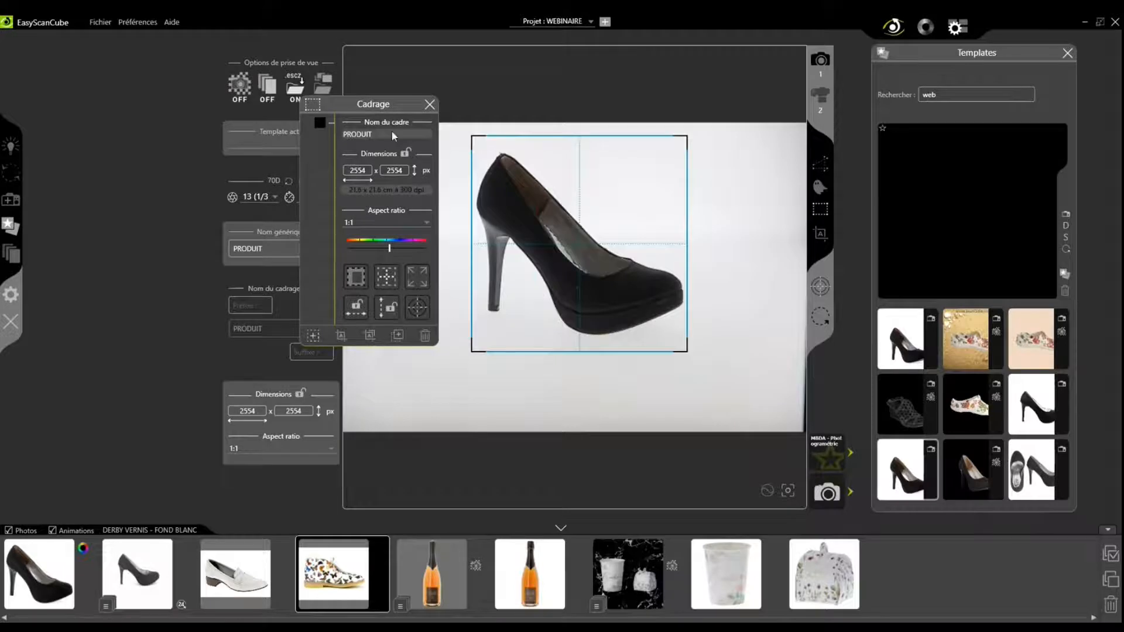
Switch to camera 2 and delete its second frame, keeping the Cadrage window clear of the preview
left_click_drag(384, 111, 333, 155)
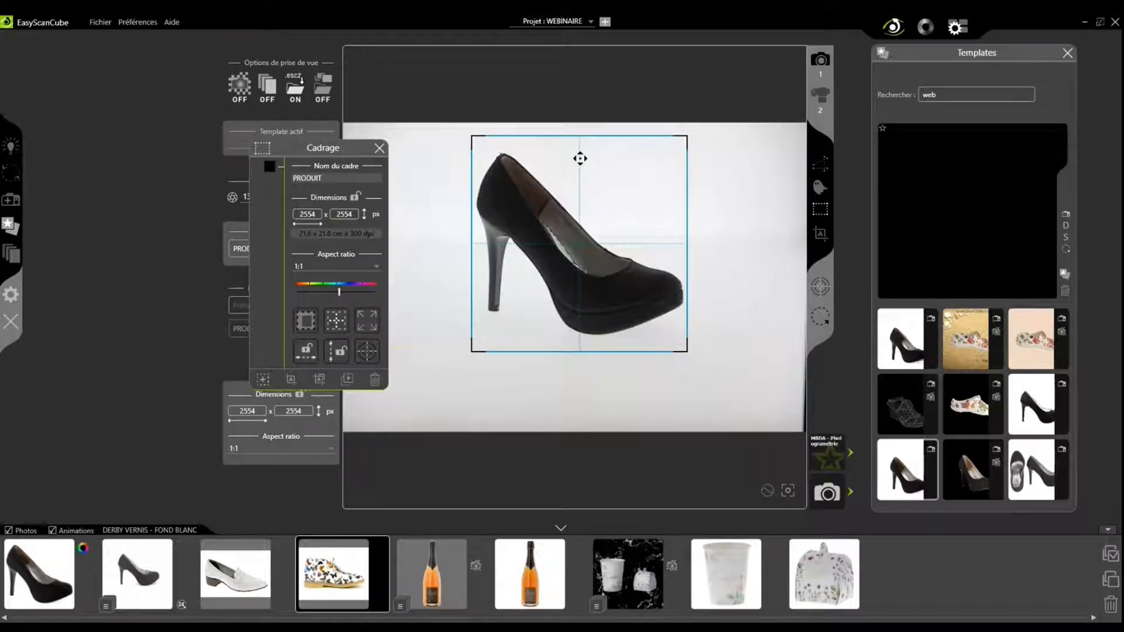
left_click(817, 106)
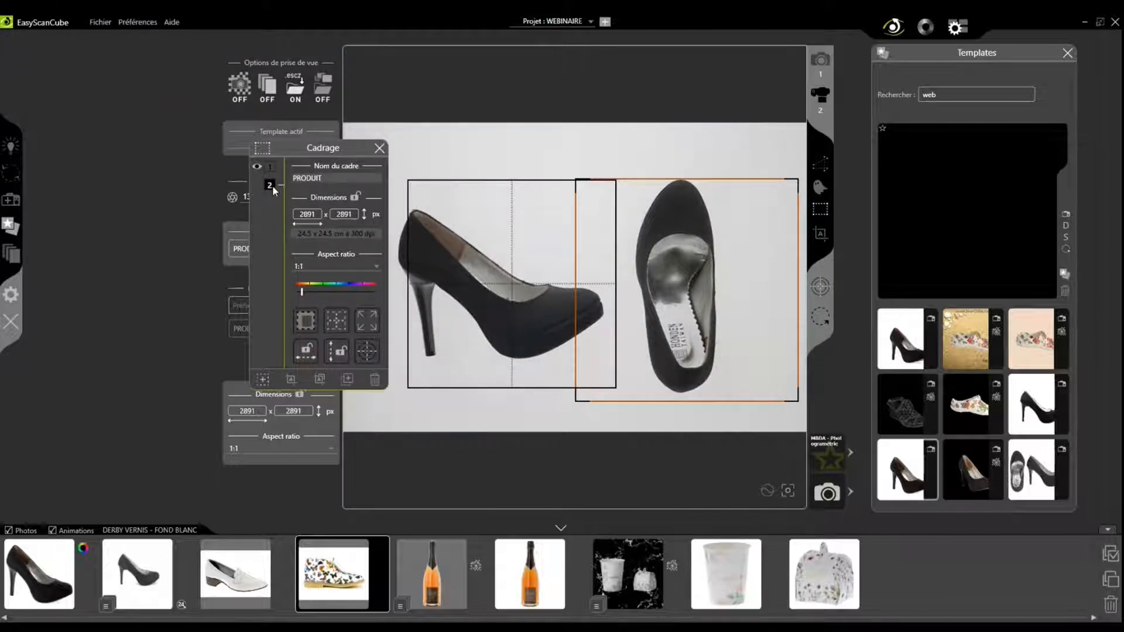
left_click(374, 379)
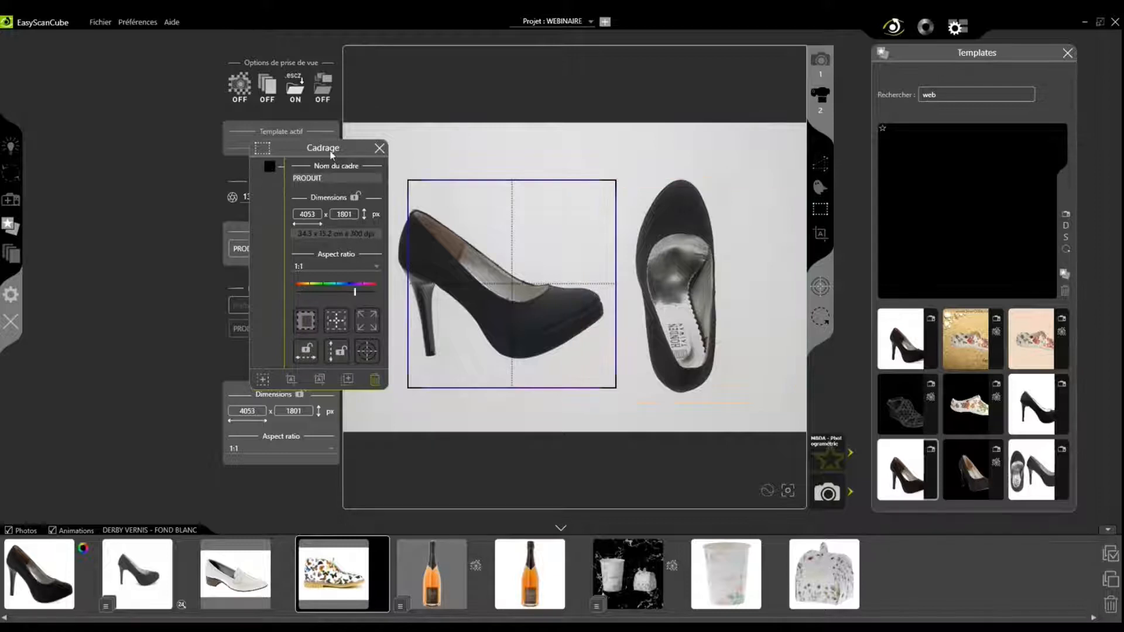
left_click_drag(331, 154, 174, 120)
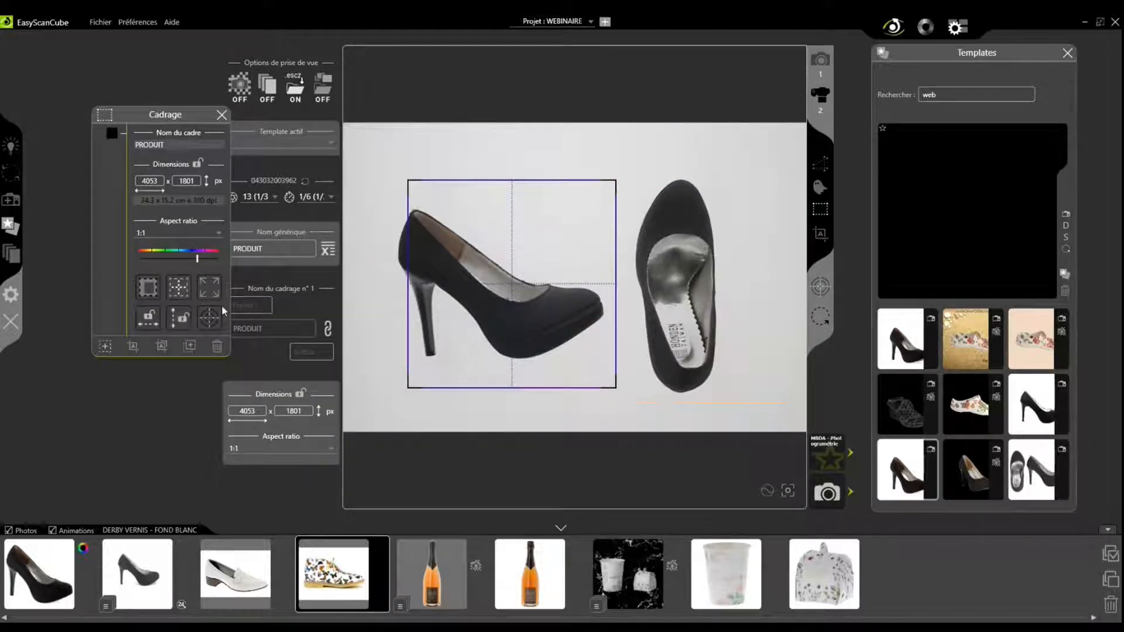
Maximise and slightly shift the remaining frame, and create separate frames for both shoes with automatic multi-framing
left_click(209, 287)
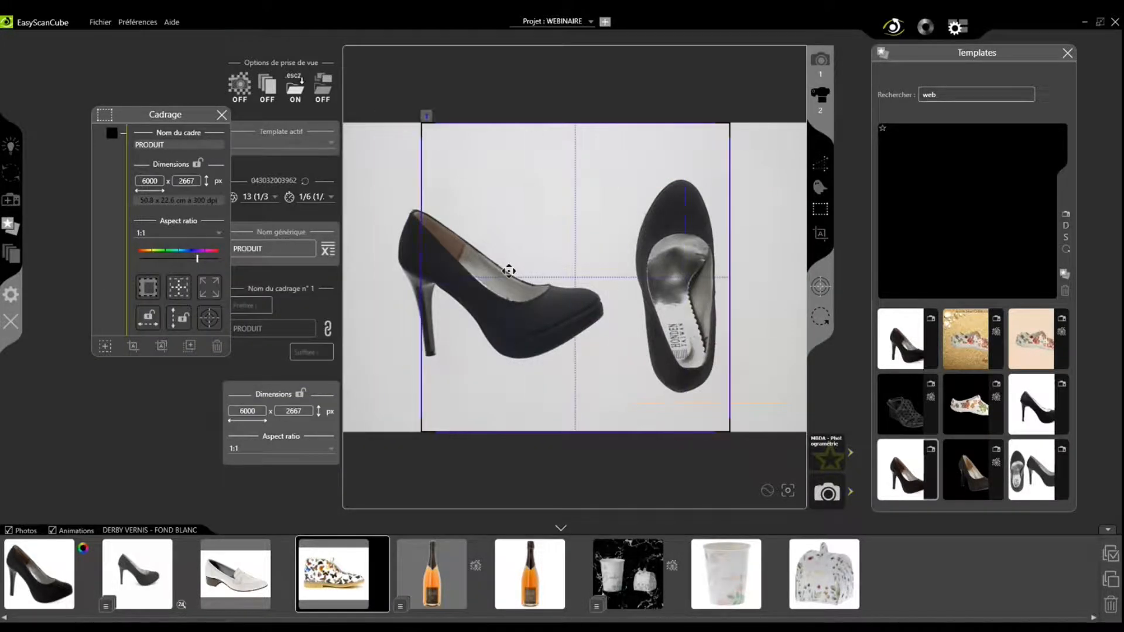
left_click_drag(508, 270, 499, 273)
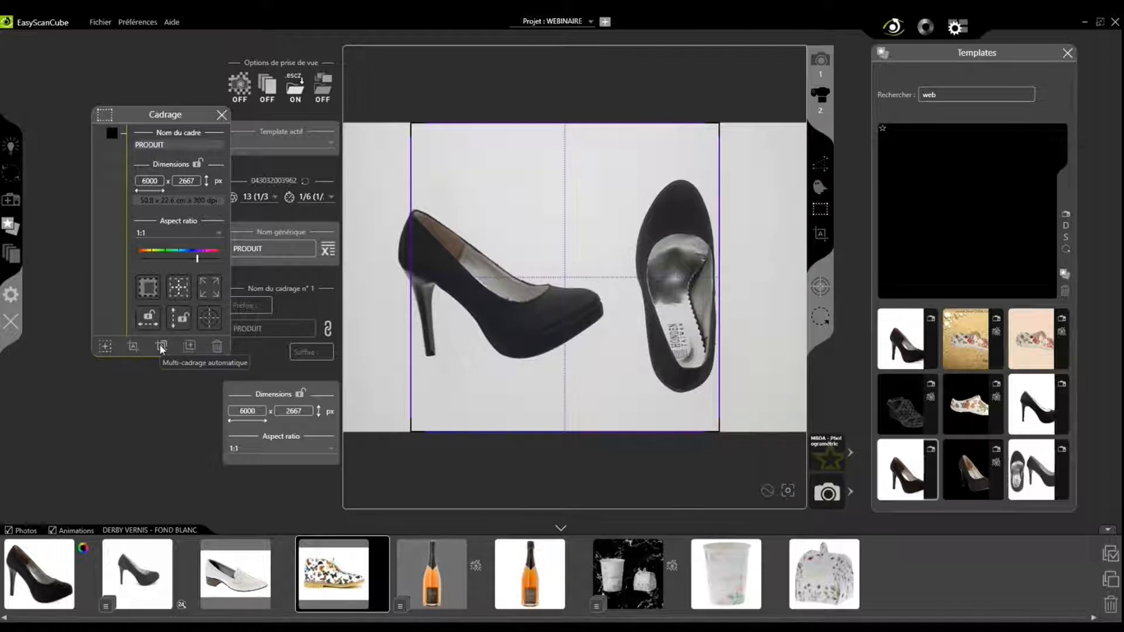
left_click_drag(170, 116, 308, 55)
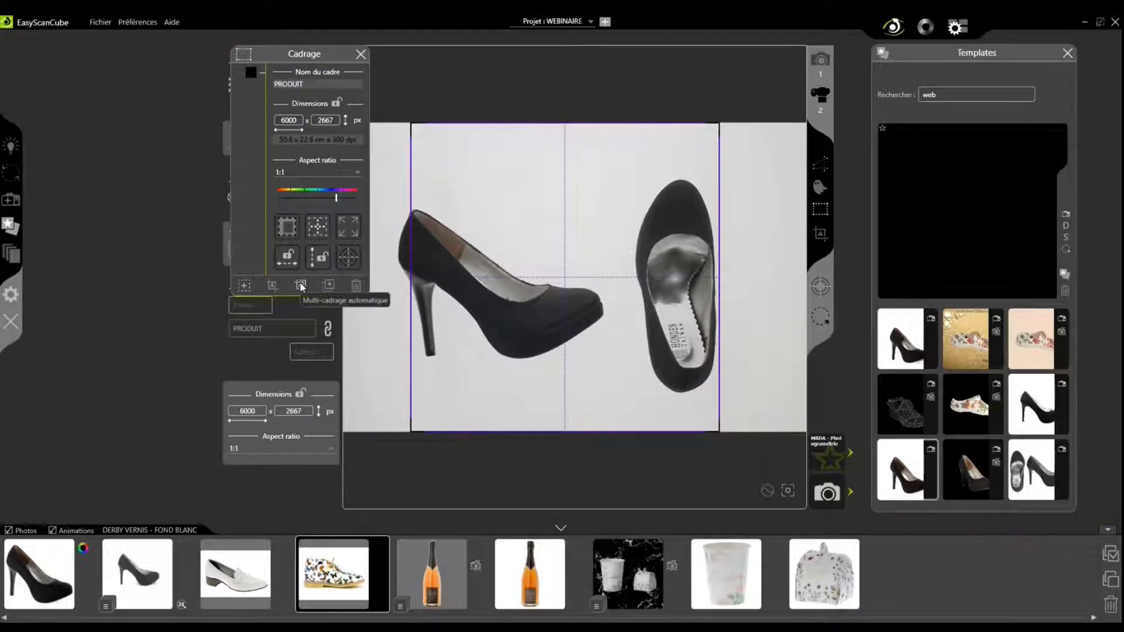
left_click(301, 285)
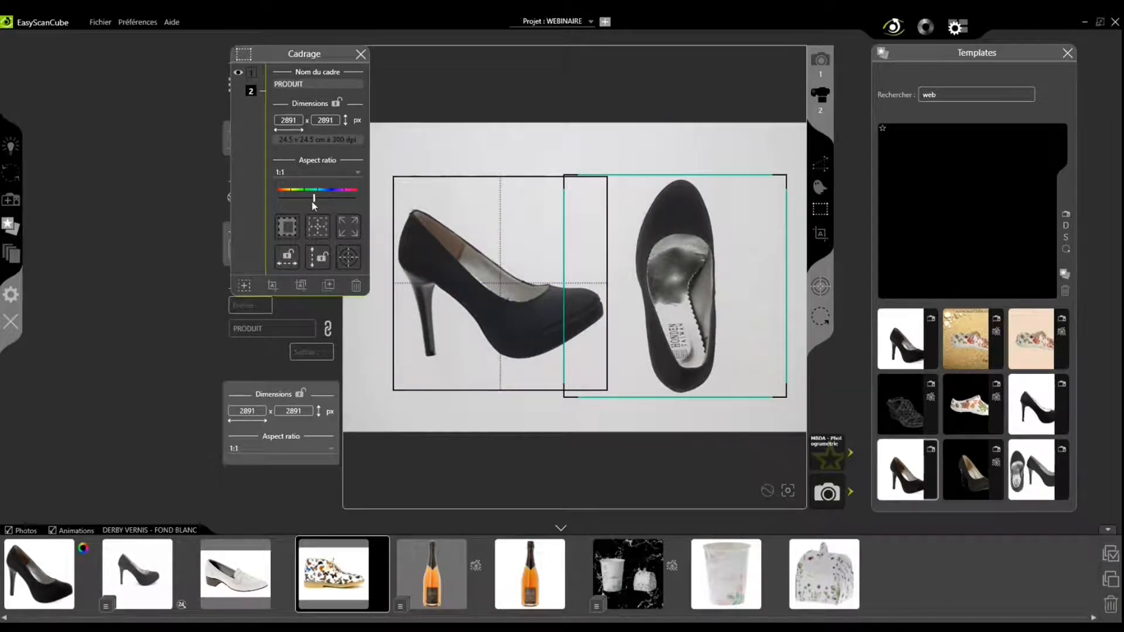
Hide and show frame 2 while frame 1 is selected, and turn frame 1's margins on and off
left_click(494, 211)
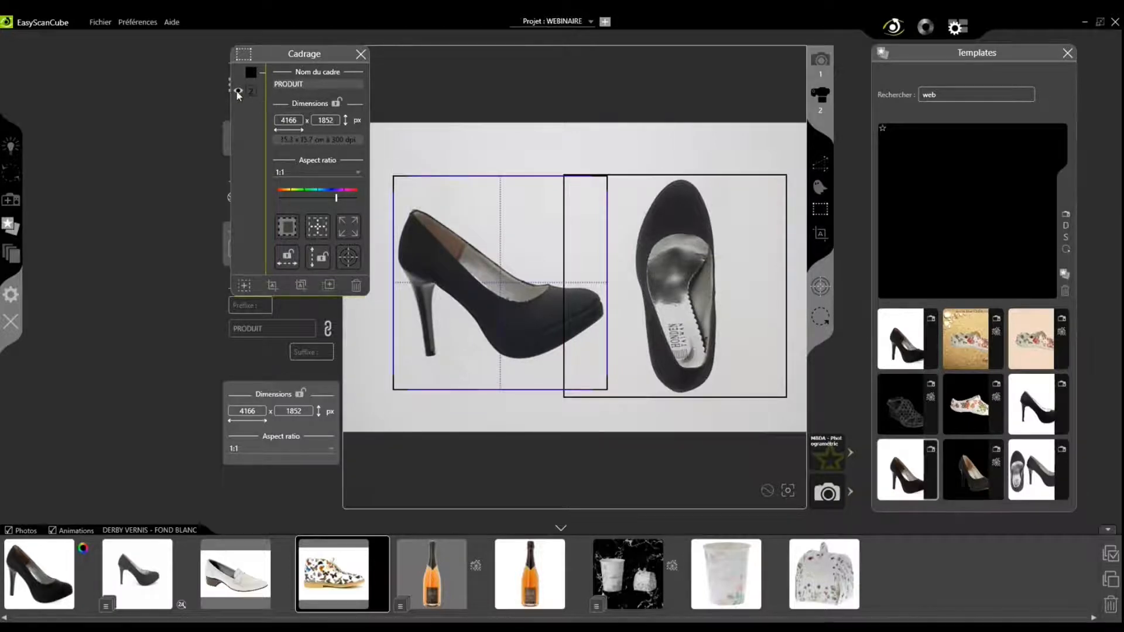
left_click(237, 90)
left_click(237, 90)
left_click(286, 227)
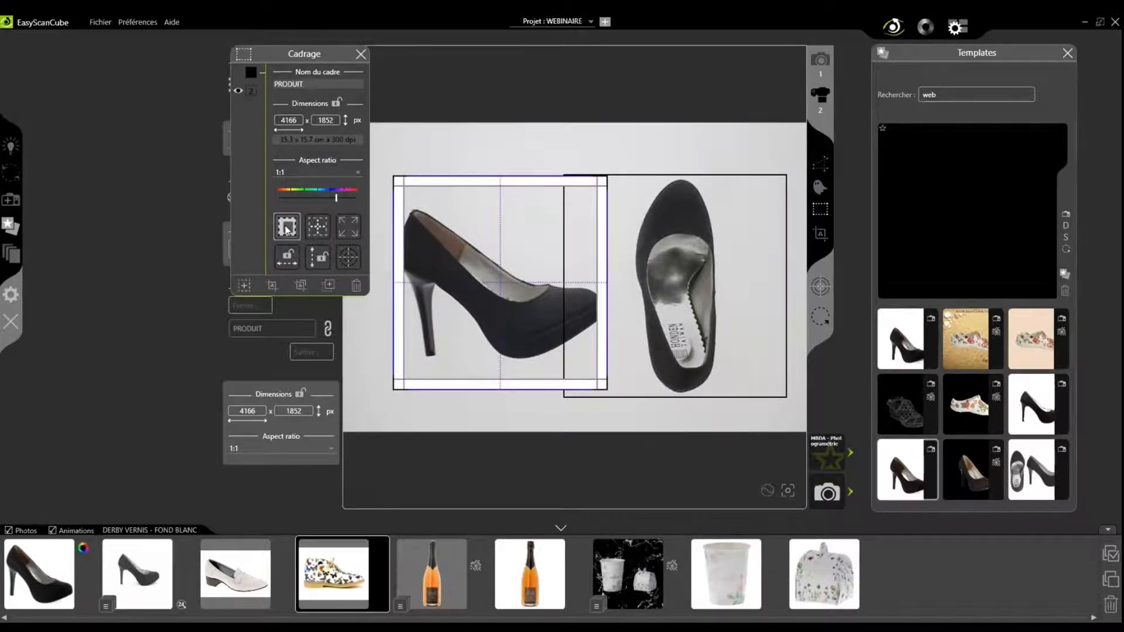
left_click(286, 227)
Turn on margins for frame 2, reduce its upper and lower margins to almost nothing, and widen the left margin up to the shoe
left_click(720, 254)
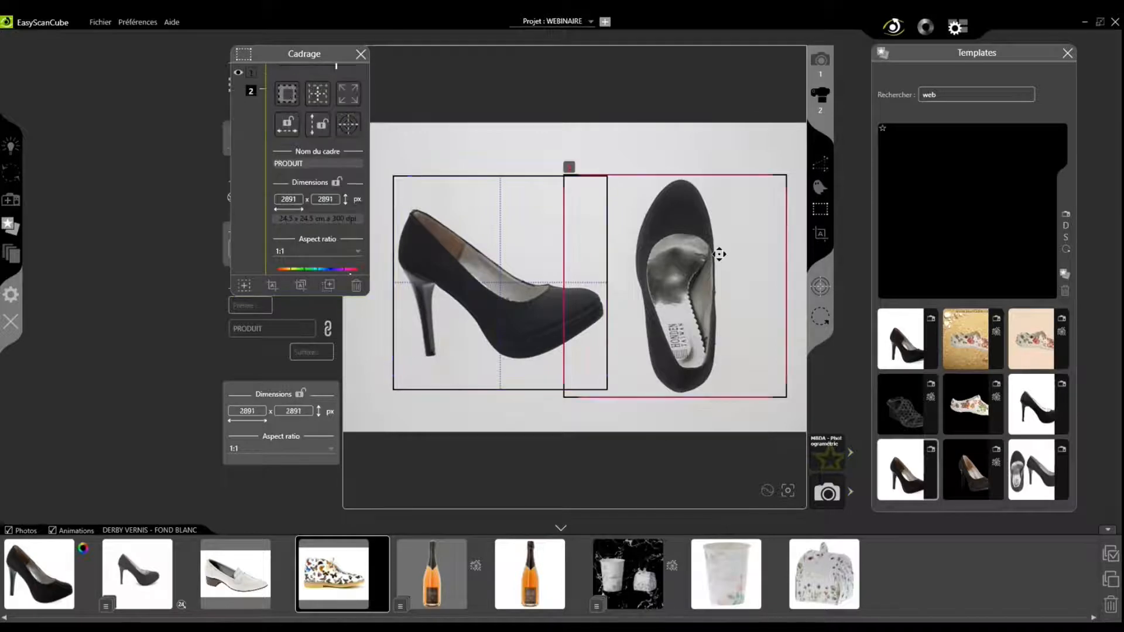
left_click(291, 230)
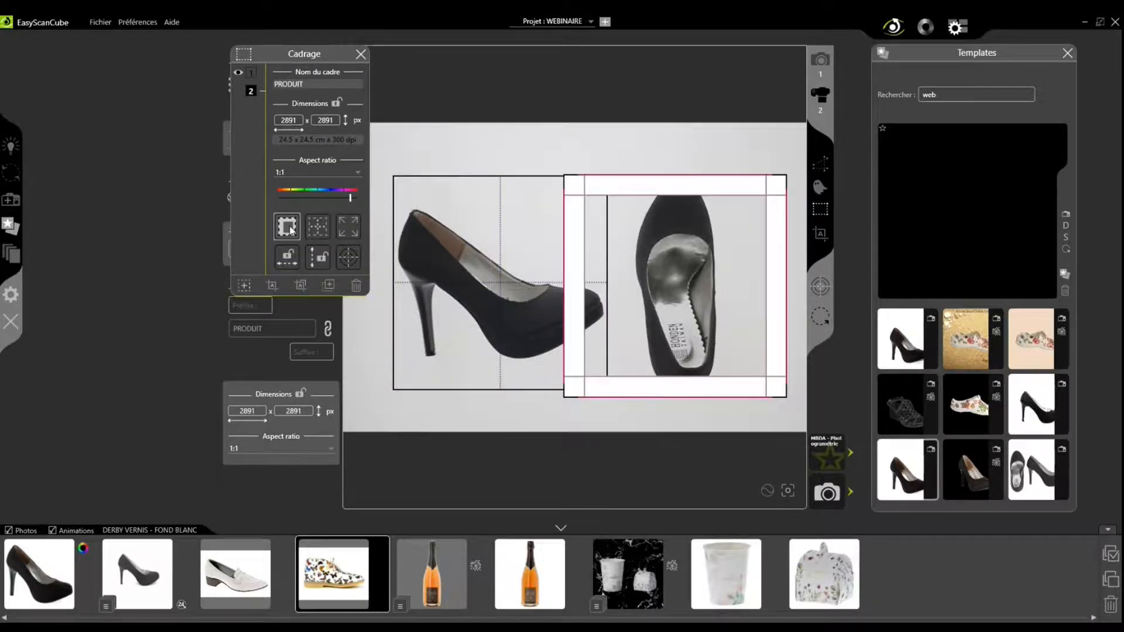
left_click_drag(723, 197, 723, 171)
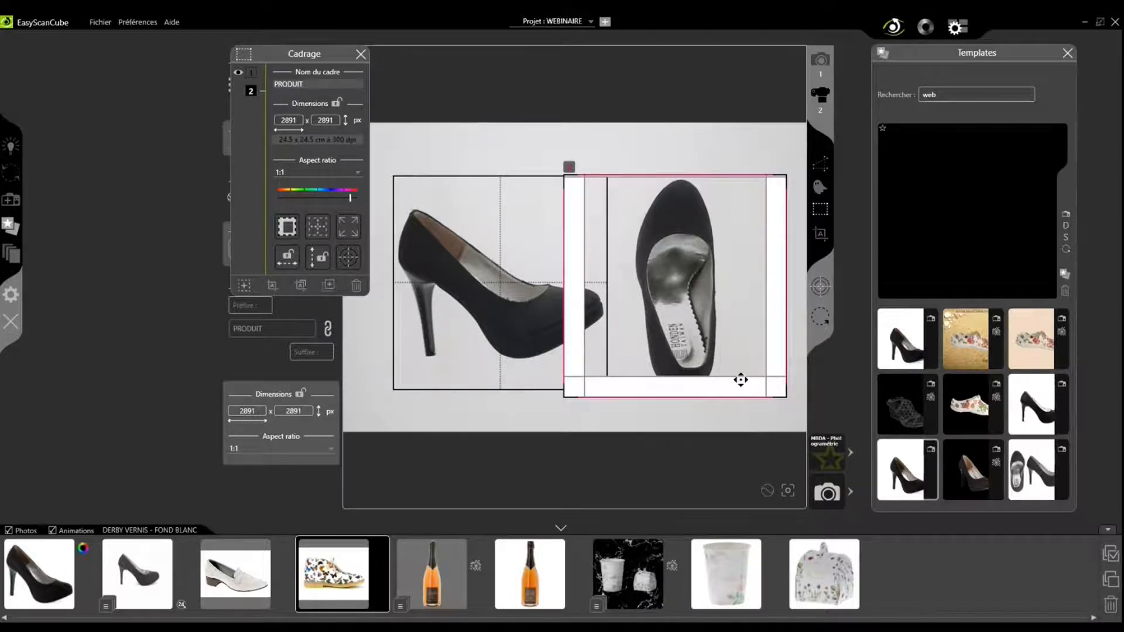
left_click_drag(739, 376, 742, 395)
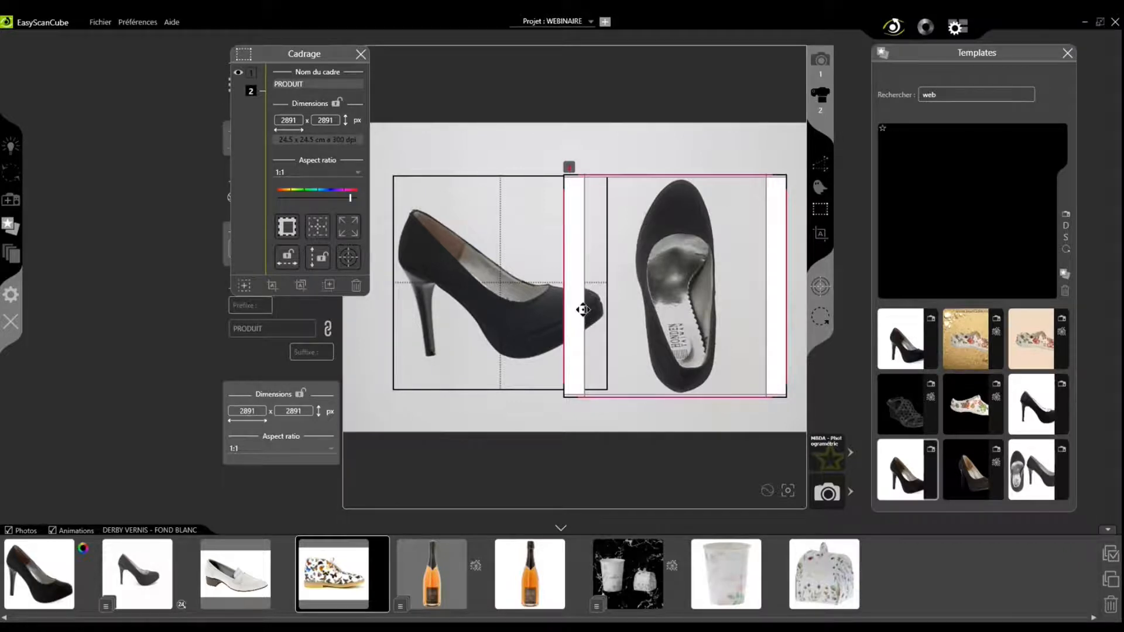
left_click_drag(588, 311, 620, 315)
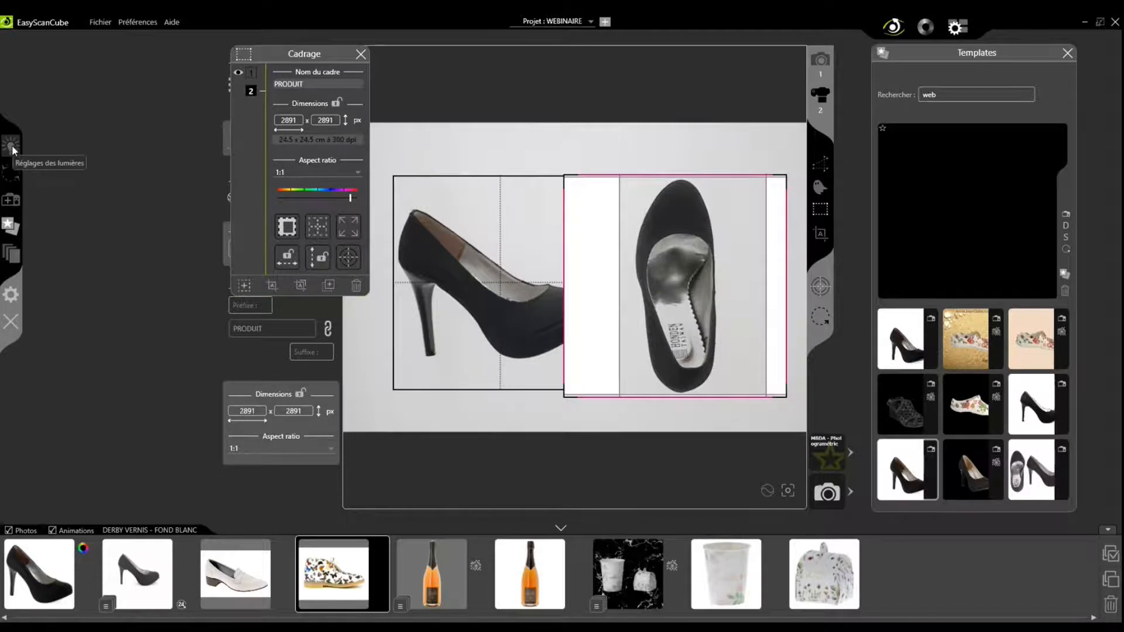
Apply the template TOPSHOT 1 or 2 FRAMES WEBINAIRE and create a separate frame for each shoe with automatic multi-framing
left_click(1032, 476)
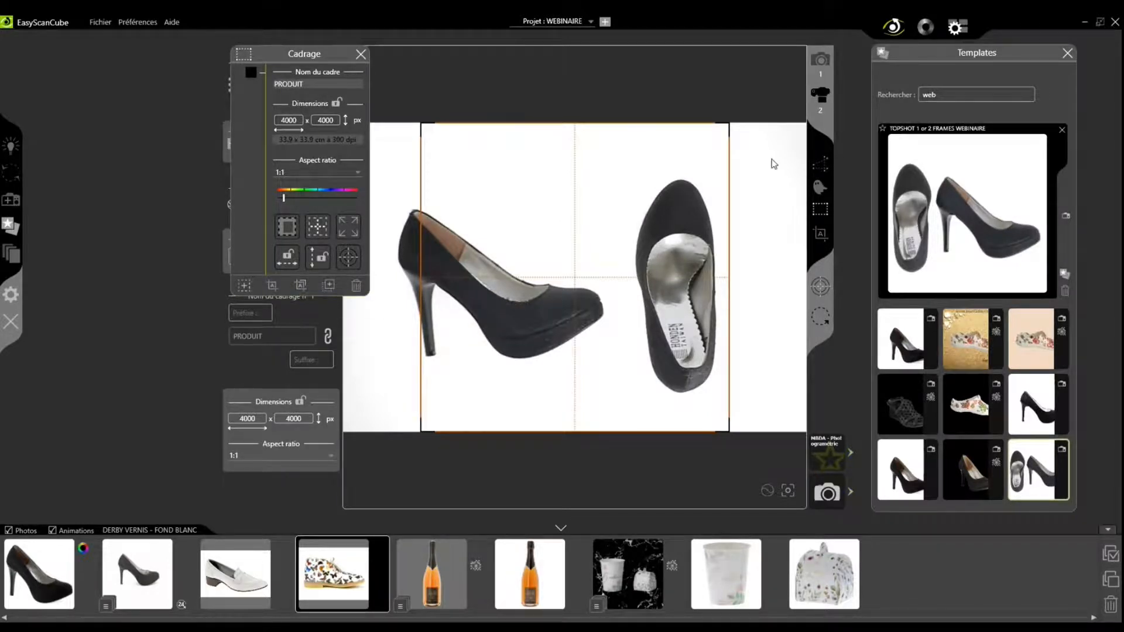
left_click(301, 285)
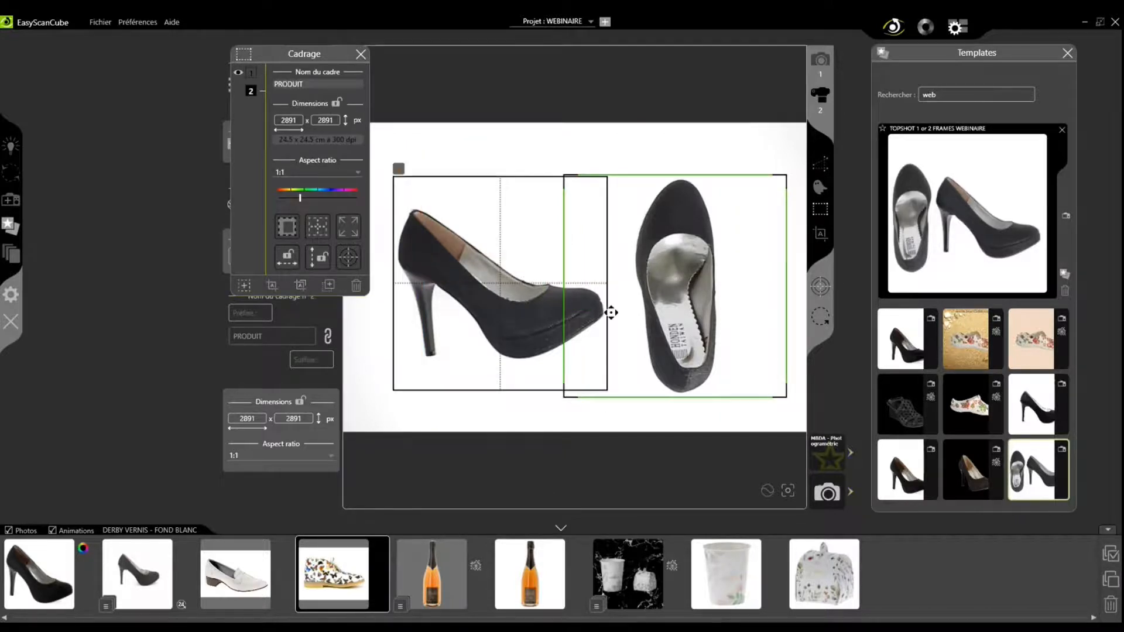
Turn on margins for frame 2, widen the left one towards the shoe, and shrink the upper and lower ones to the frame edges
left_click(287, 227)
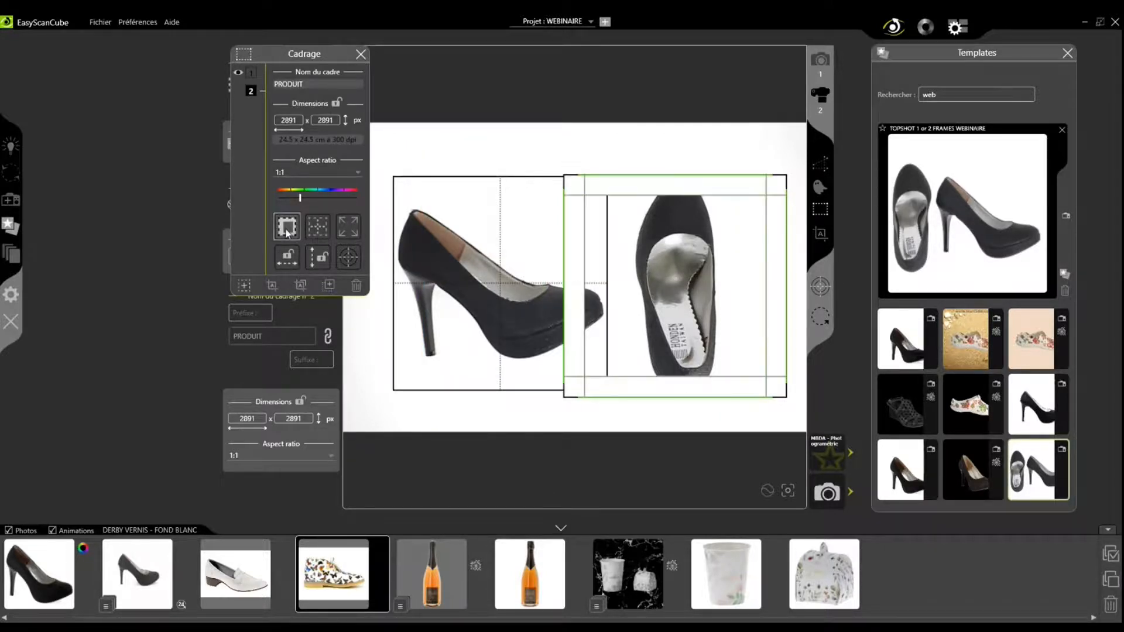
left_click_drag(585, 283, 618, 281)
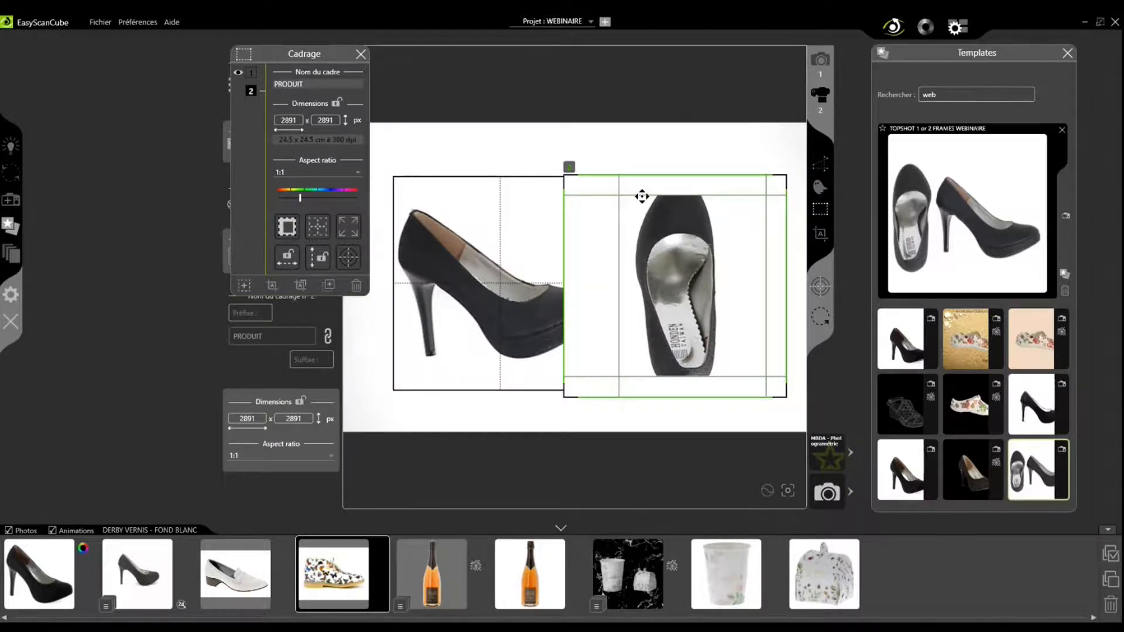
left_click_drag(642, 194, 642, 176)
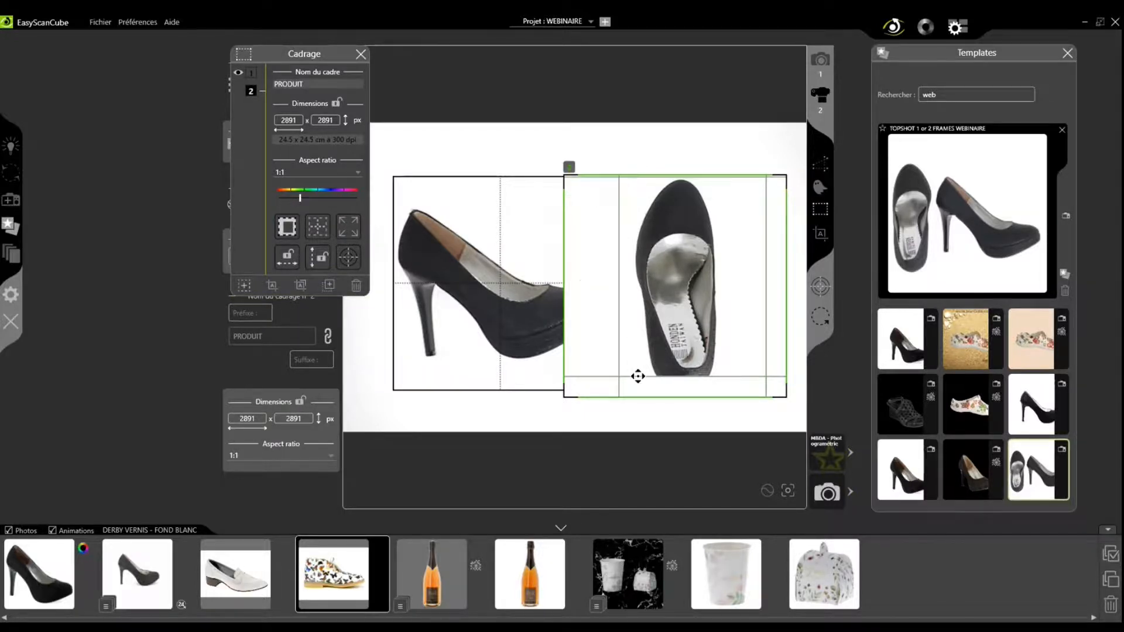
left_click_drag(637, 376, 638, 397)
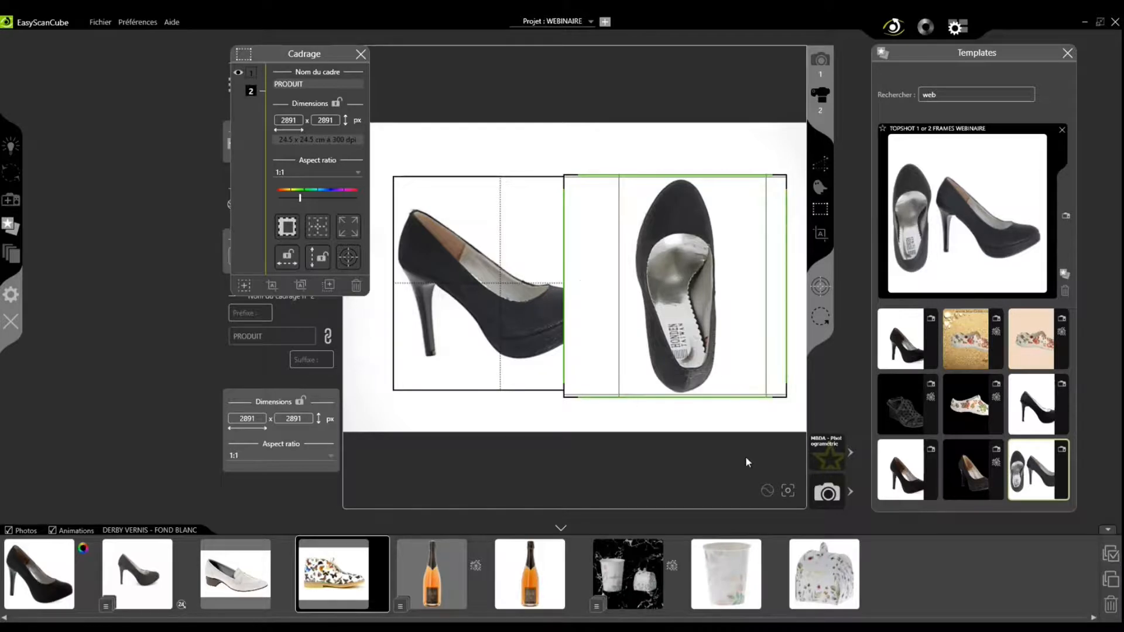
Examine the shoe's sharpness in the magnified focus view and return to the live preview
left_click(788, 490)
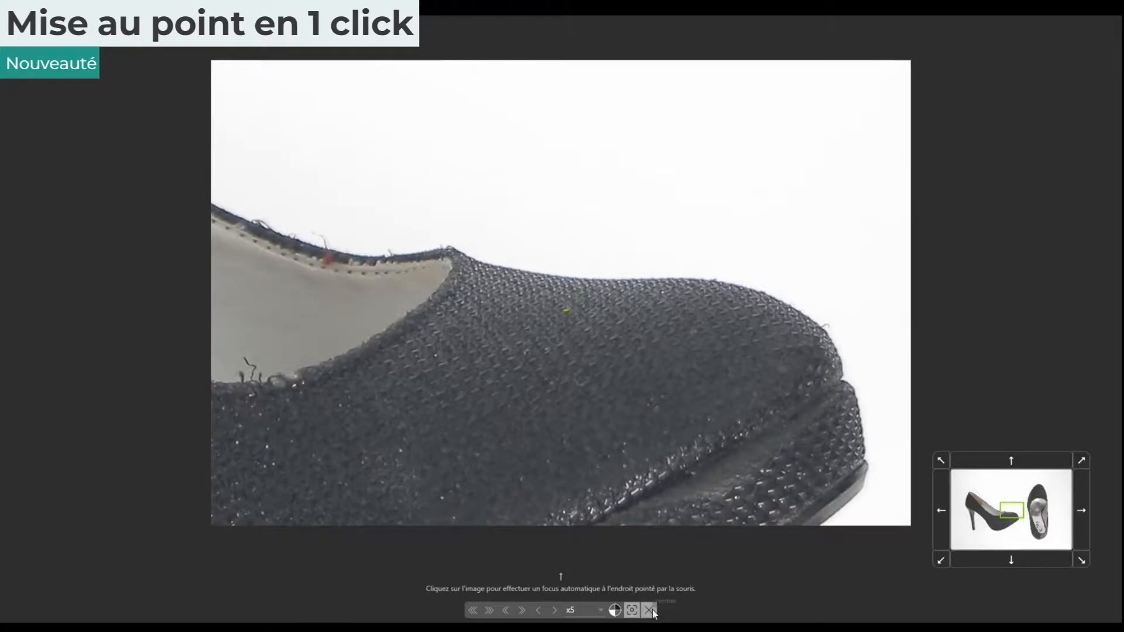
left_click(648, 611)
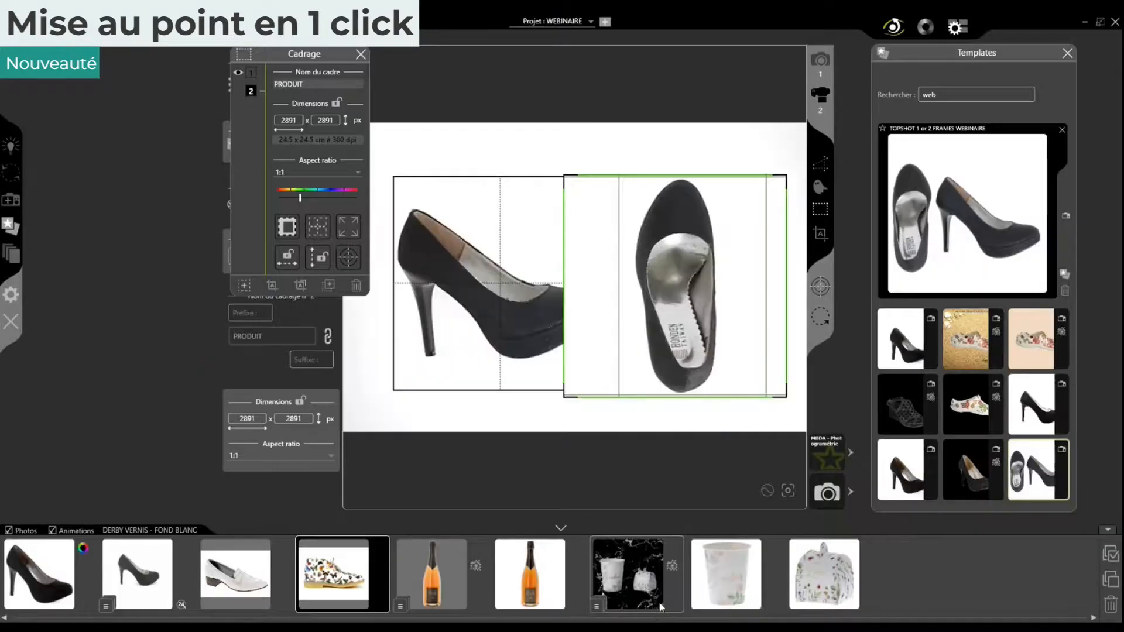
Close the Cadrage window and switch on the Multiphot shooting option to produce one photo per visible frame
left_click_drag(309, 58, 131, 152)
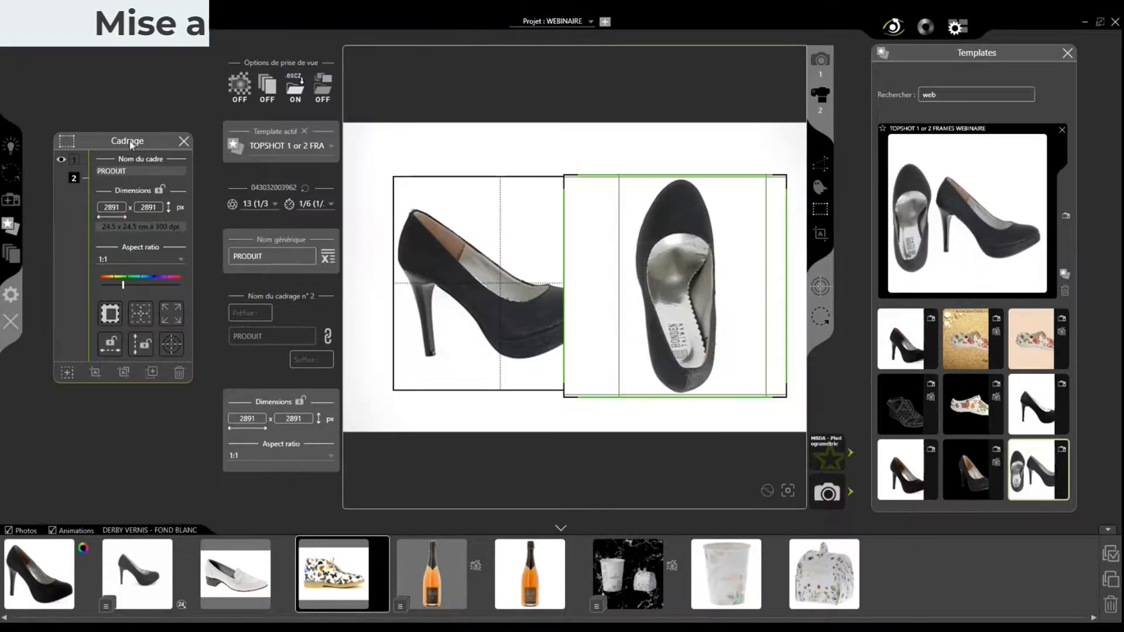
left_click(184, 148)
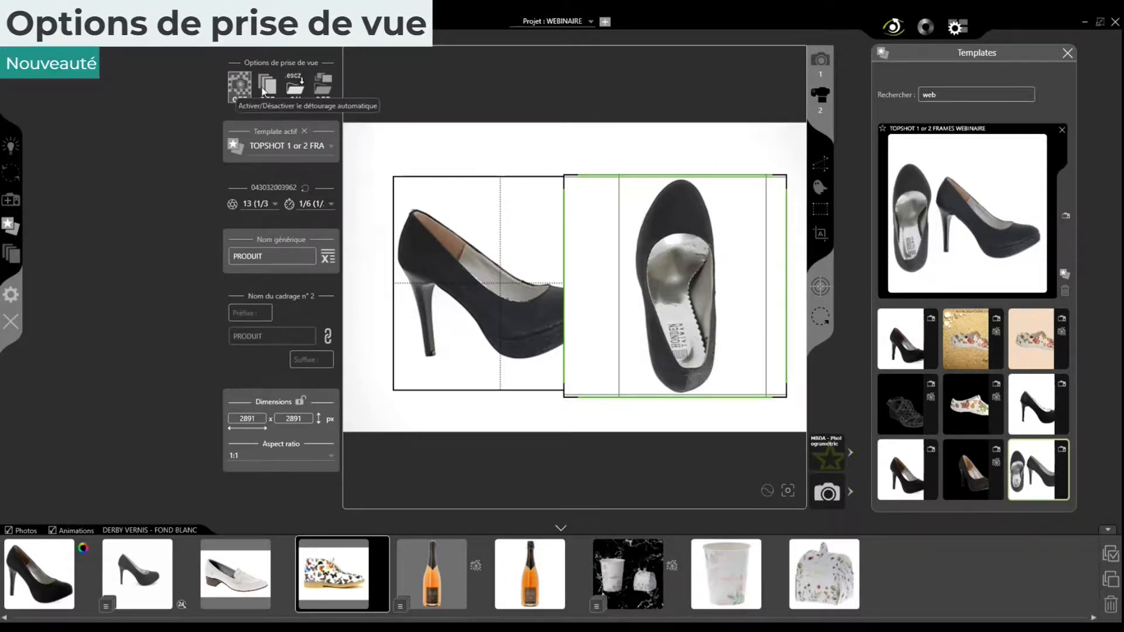
left_click(327, 87)
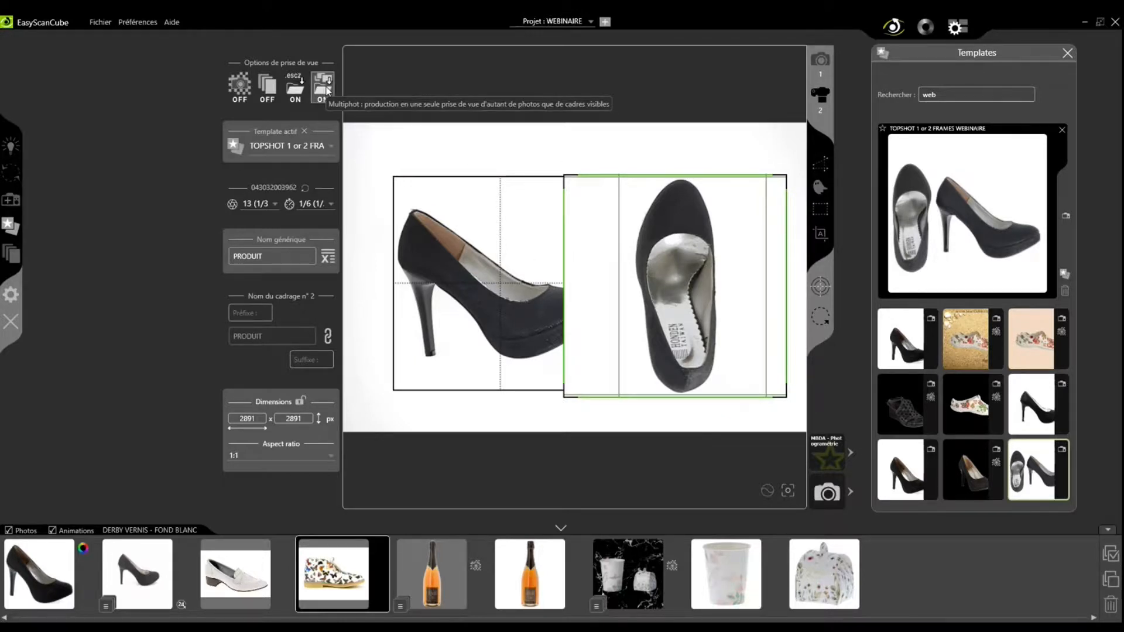
Take the shot and display the two photos PRODUIT-1 and PRODUIT-0 side by side
left_click(825, 494)
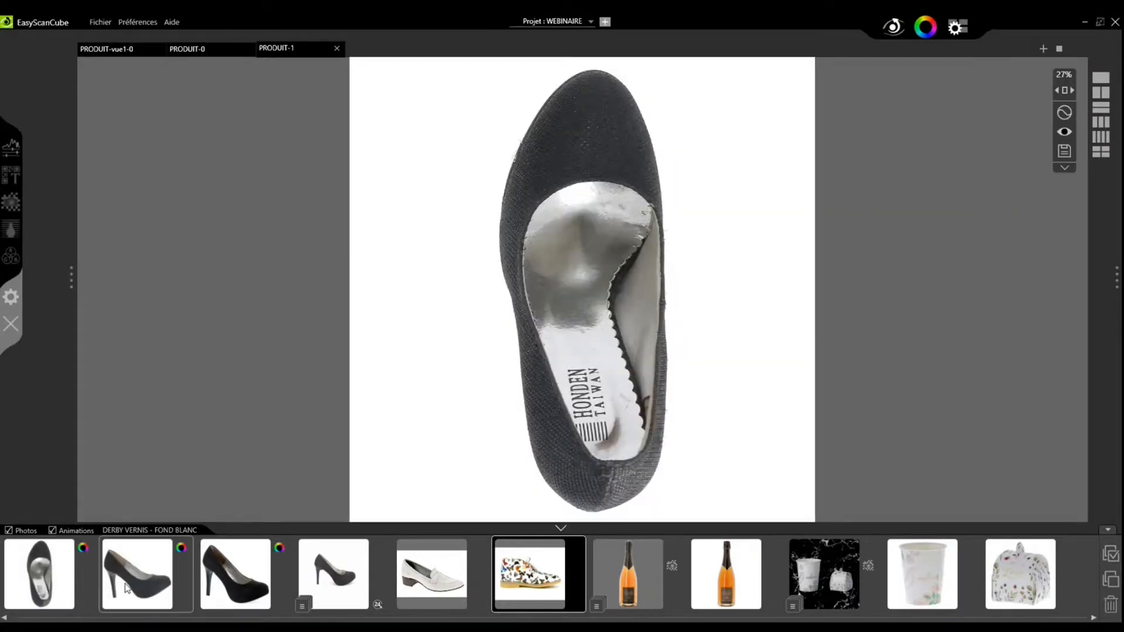
left_click(1101, 94)
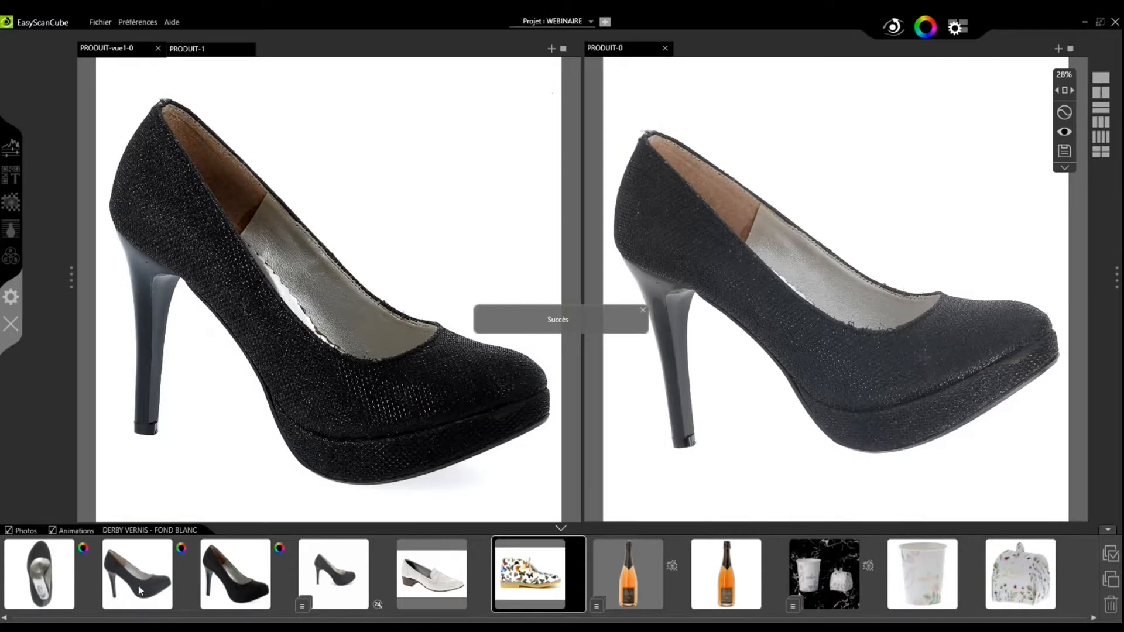
left_click_drag(57, 586, 258, 379)
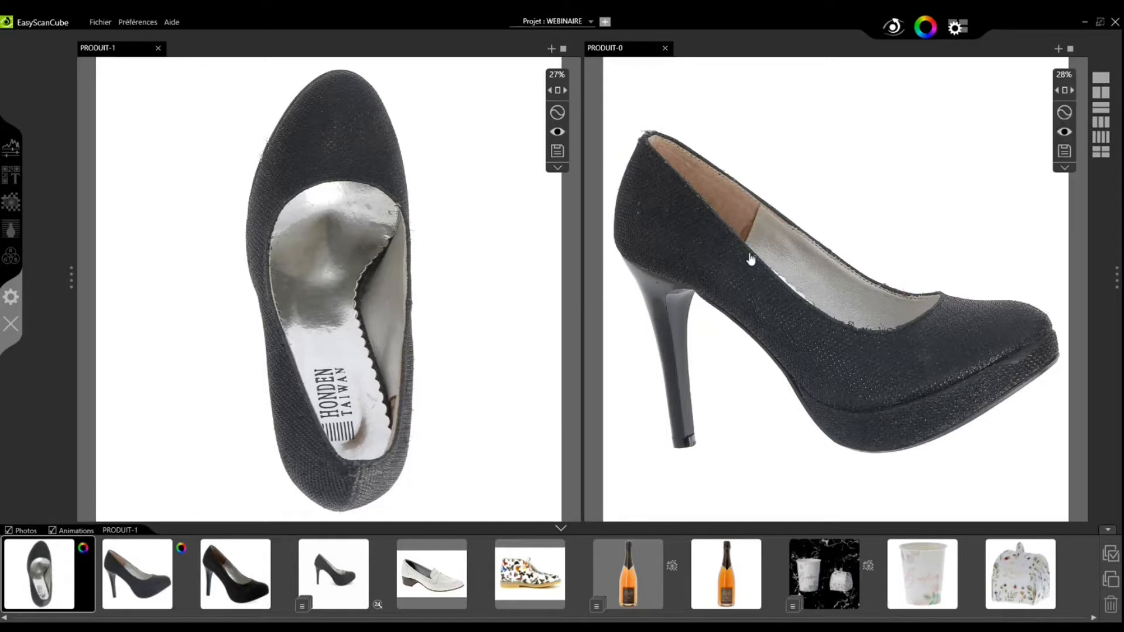
Return to the shooting view, reopen the Cadrage window clear of the preview to review the frames, and close it
left_click(893, 27)
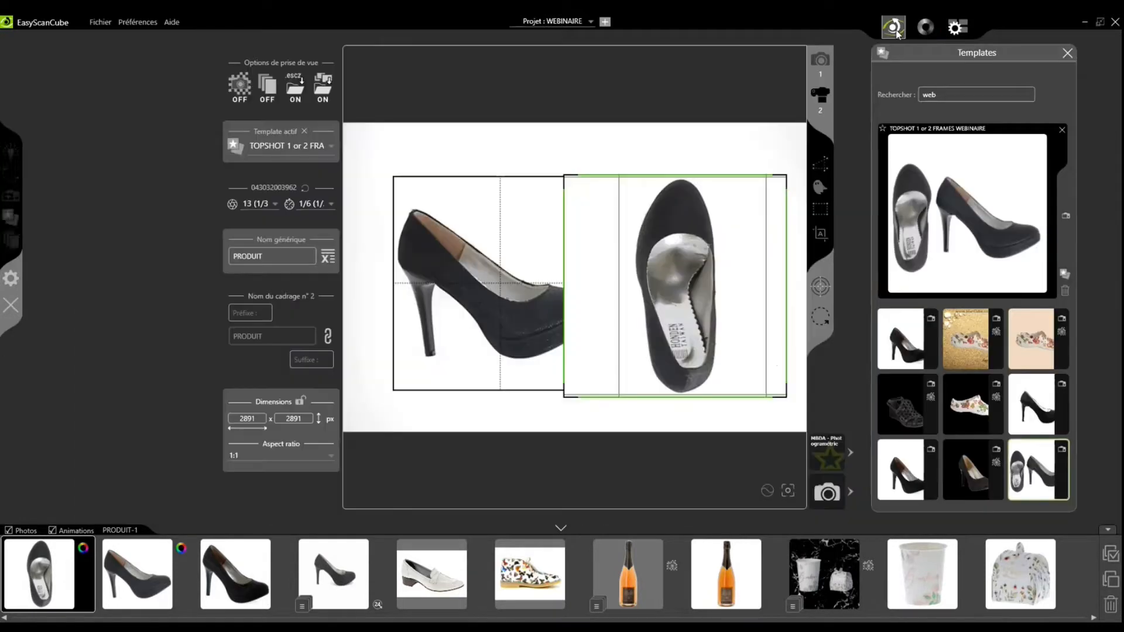
left_click(821, 209)
left_click_drag(145, 149, 440, 82)
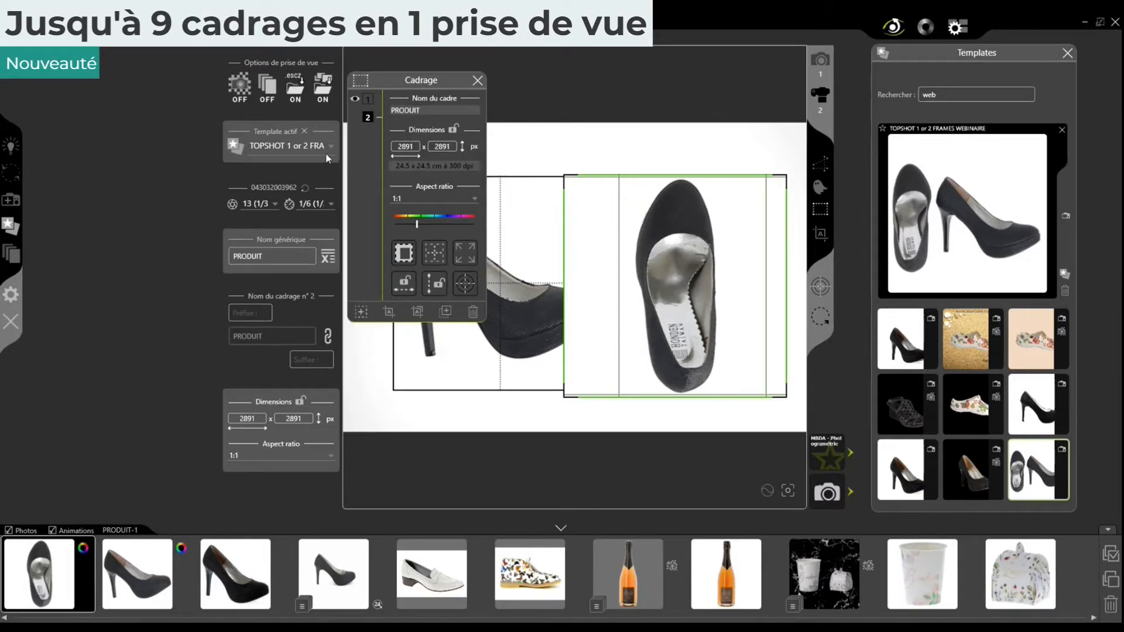
left_click_drag(448, 78, 314, 53)
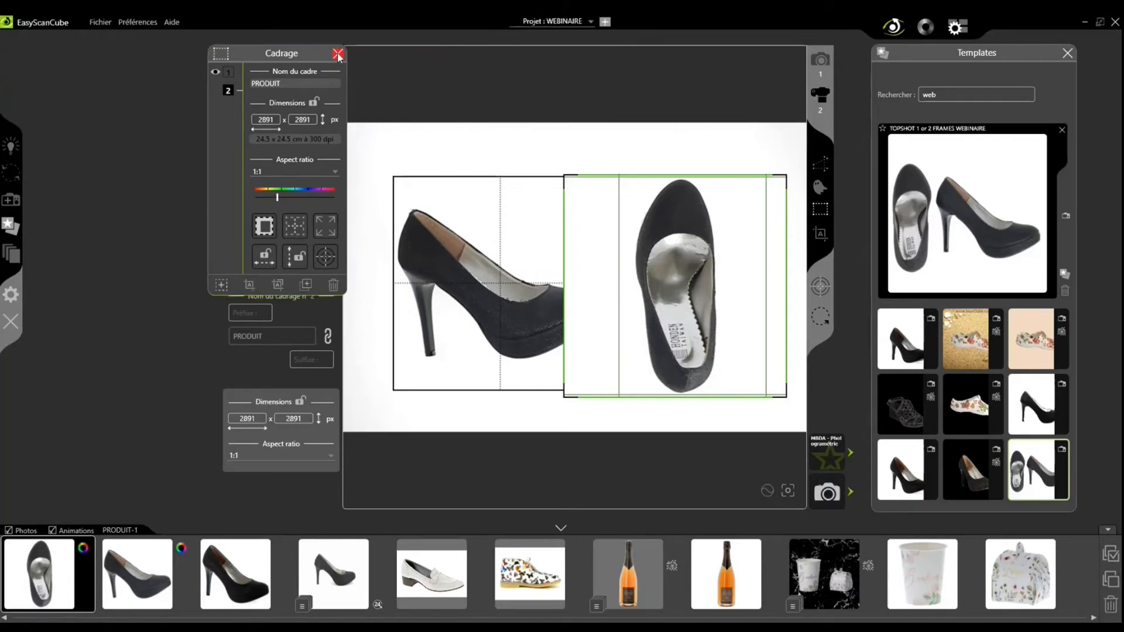
left_click(338, 55)
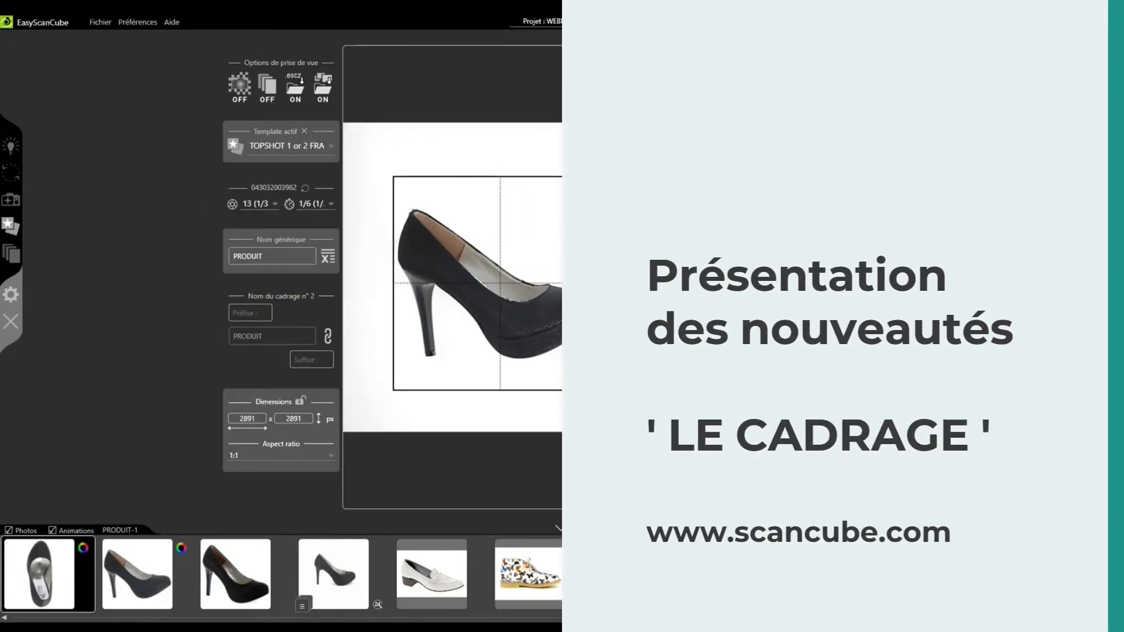